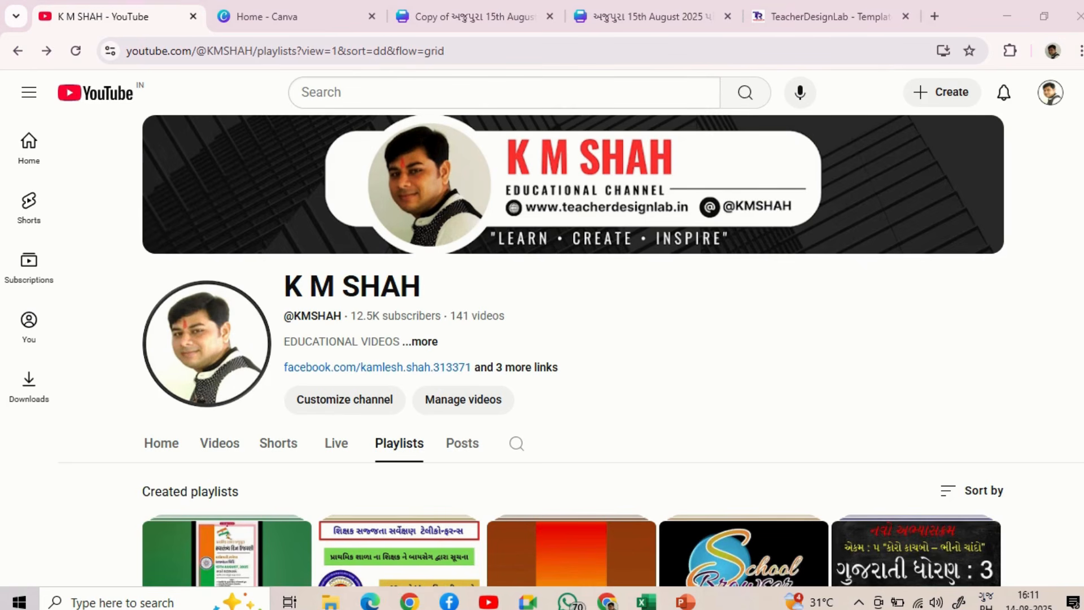
# - Open the channel's "Canva Tutorial in Gujarati | Canva શીખો 2025" playlist and look through its videos
pyautogui.scroll(-3, 571, 351)
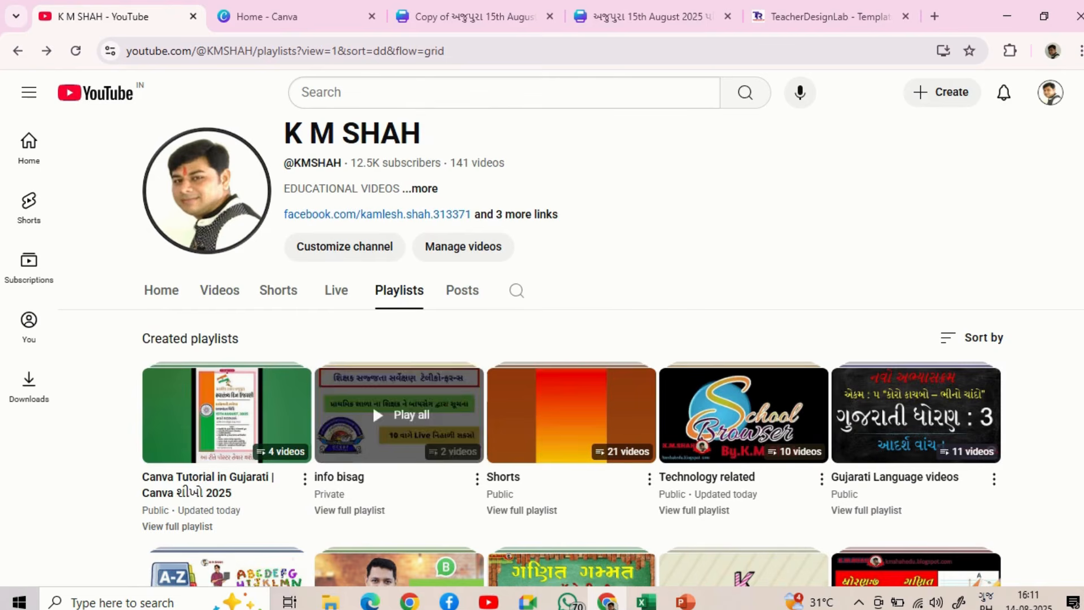
pyautogui.click(201, 405)
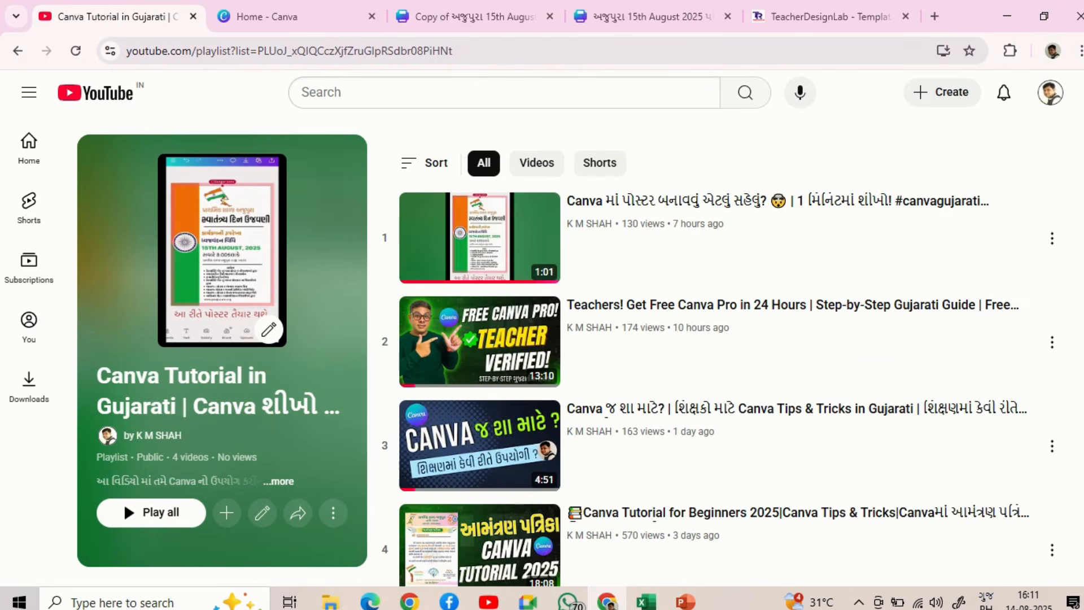
pyautogui.scroll(-2, 717, 361)
pyautogui.scroll(2, 717, 361)
pyautogui.scroll(-1, 716, 361)
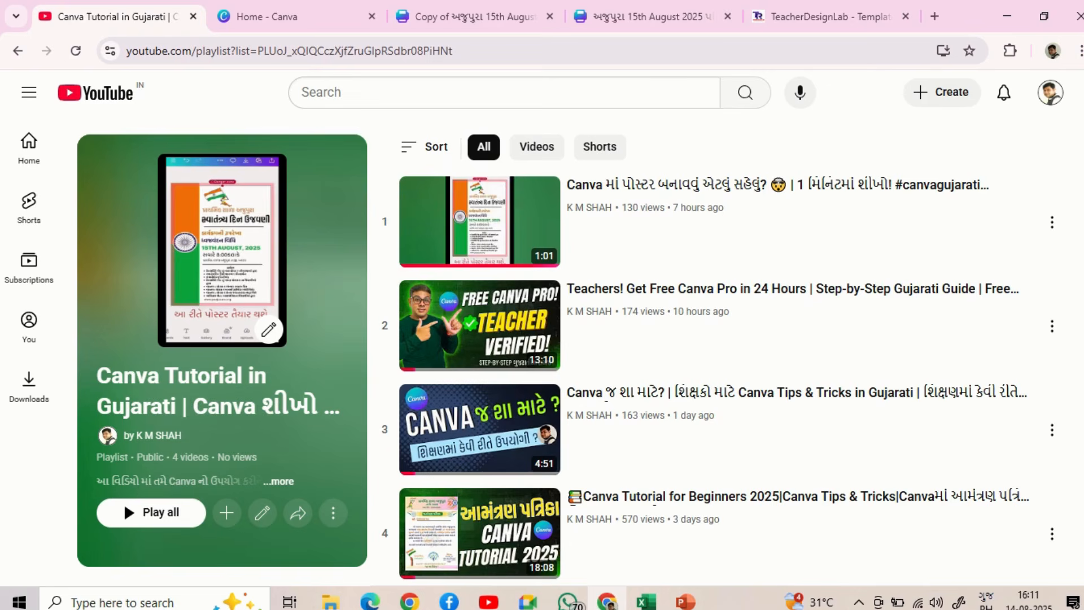
pyautogui.scroll(-1, 728, 350)
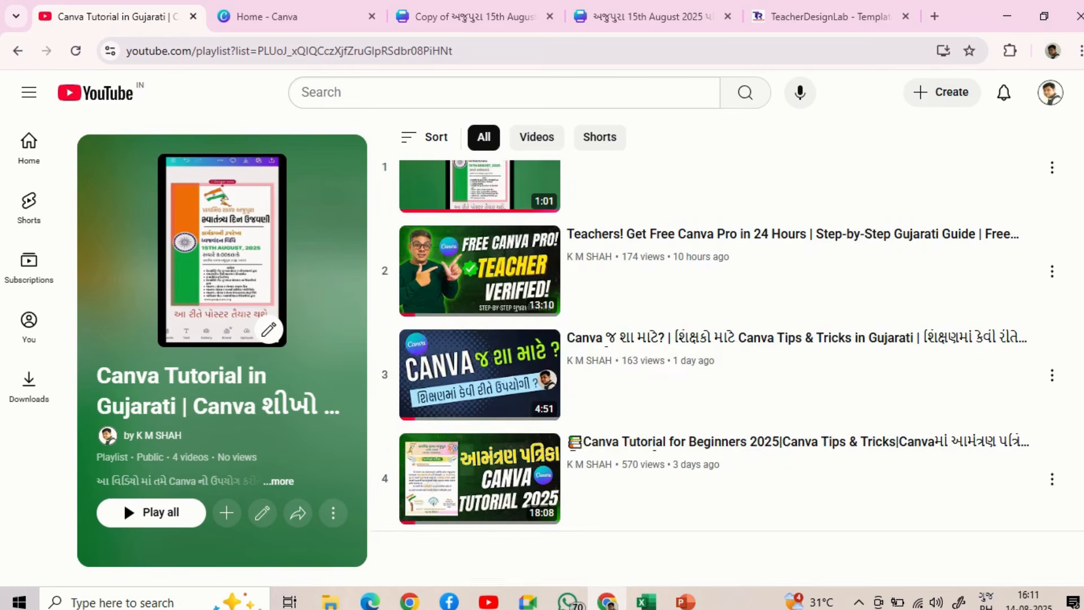
pyautogui.scroll(1, 728, 350)
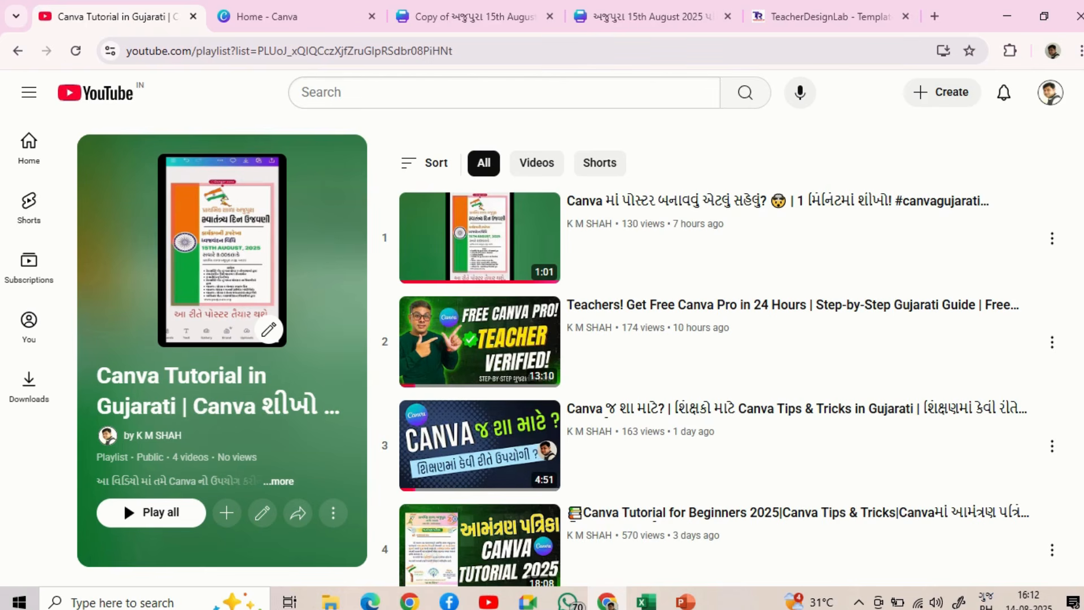
# - Switch to the TeacherDesignLab site and browse the "Templates Bank For Canva" page for the available ID card, banner and invitation templates
pyautogui.click(824, 17)
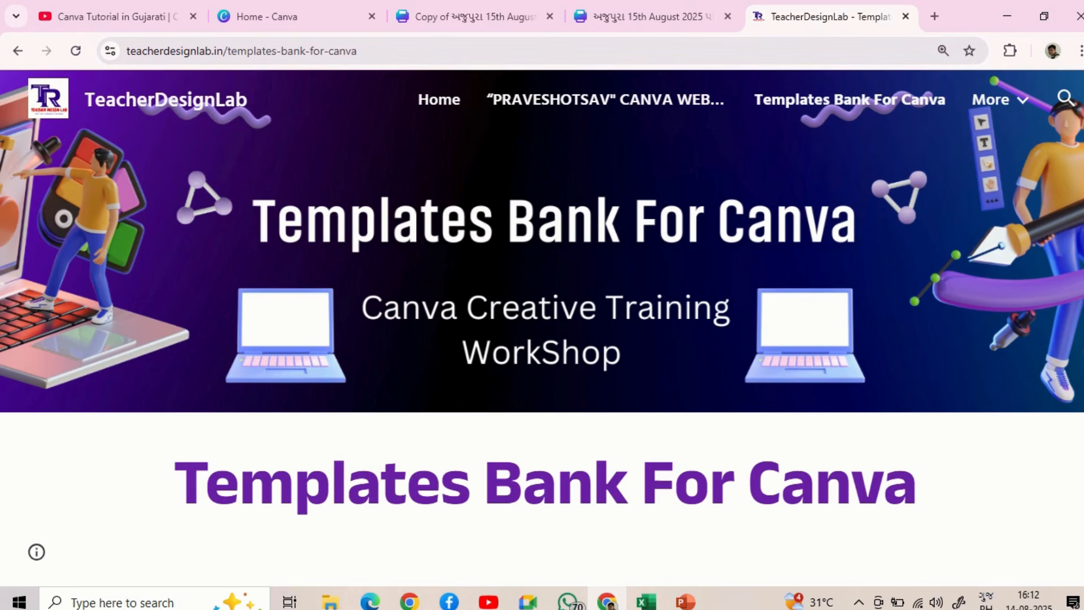
pyautogui.scroll(-3, 542, 327)
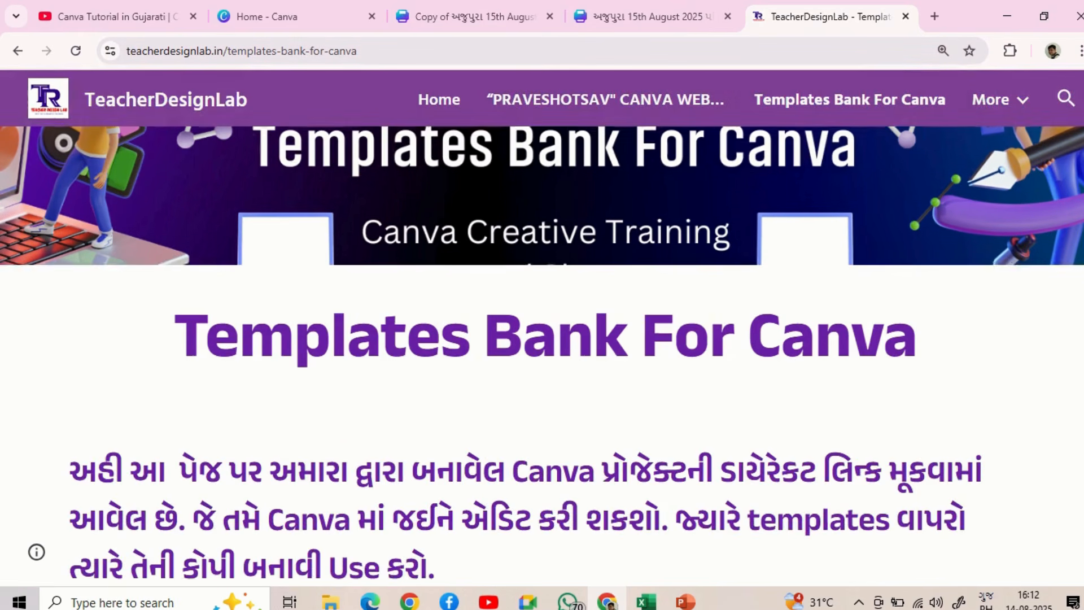
pyautogui.scroll(-10, 542, 355)
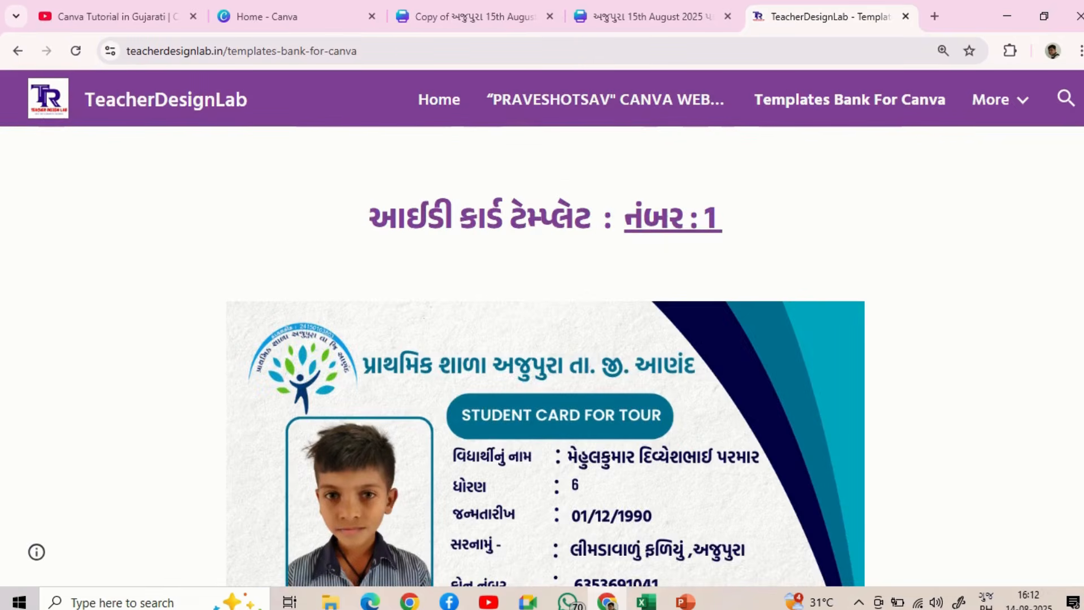
pyautogui.scroll(-5, 852, 291)
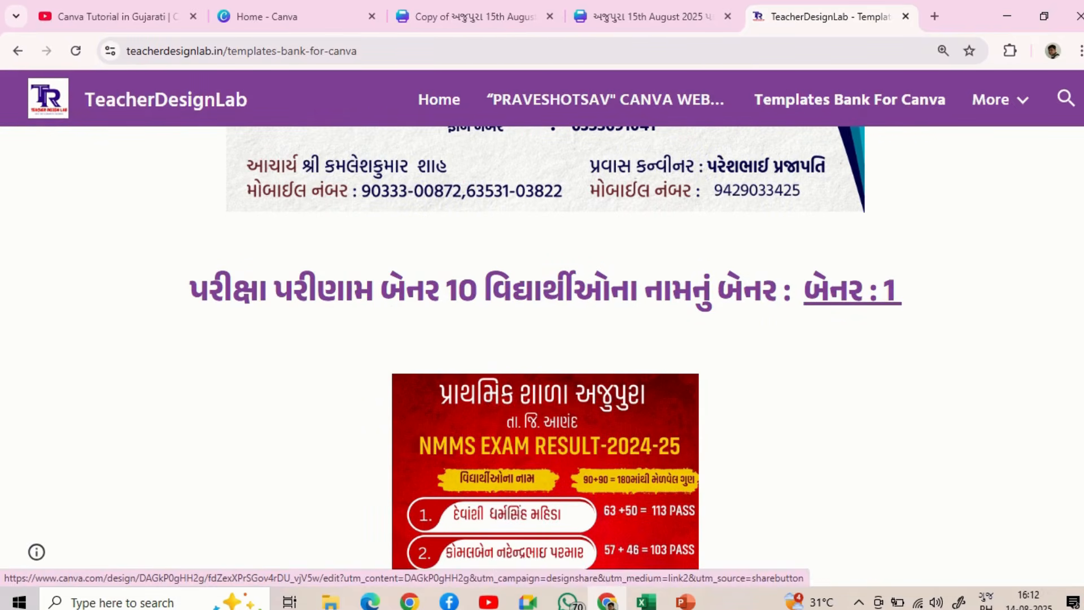
pyautogui.scroll(-3, 852, 290)
pyautogui.scroll(-2, 545, 355)
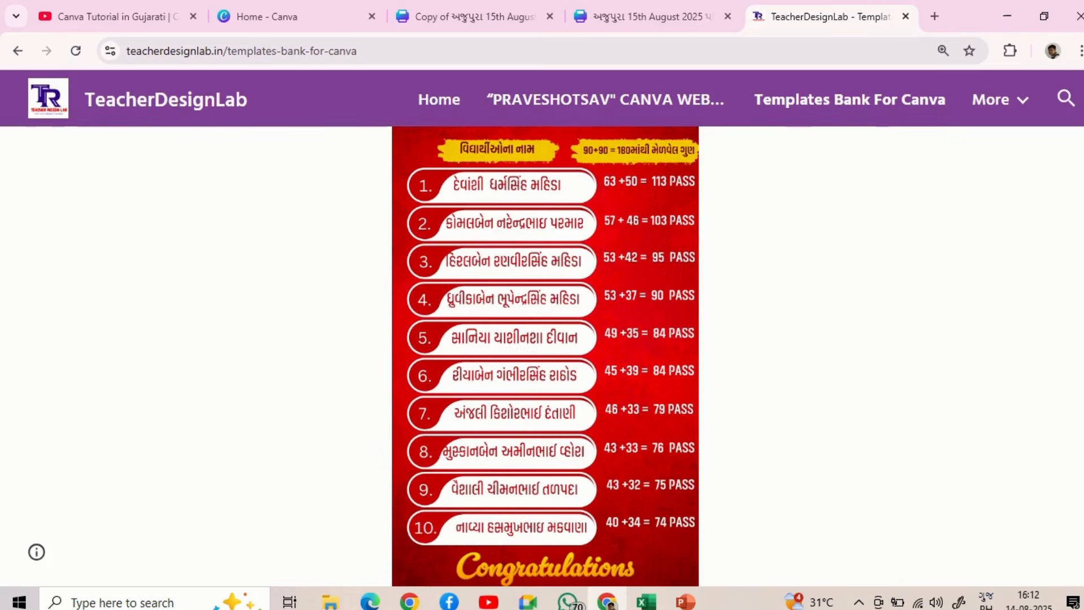
pyautogui.scroll(-7, 545, 356)
pyautogui.scroll(-12, 545, 356)
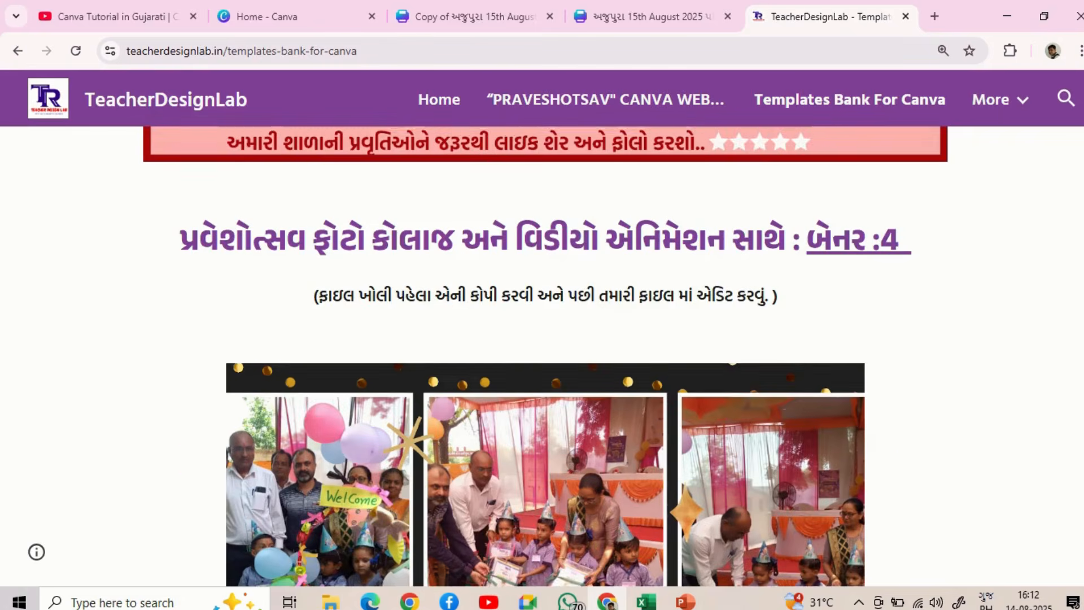
pyautogui.scroll(-11, 546, 355)
pyautogui.scroll(-12, 546, 356)
pyautogui.scroll(-12, 546, 355)
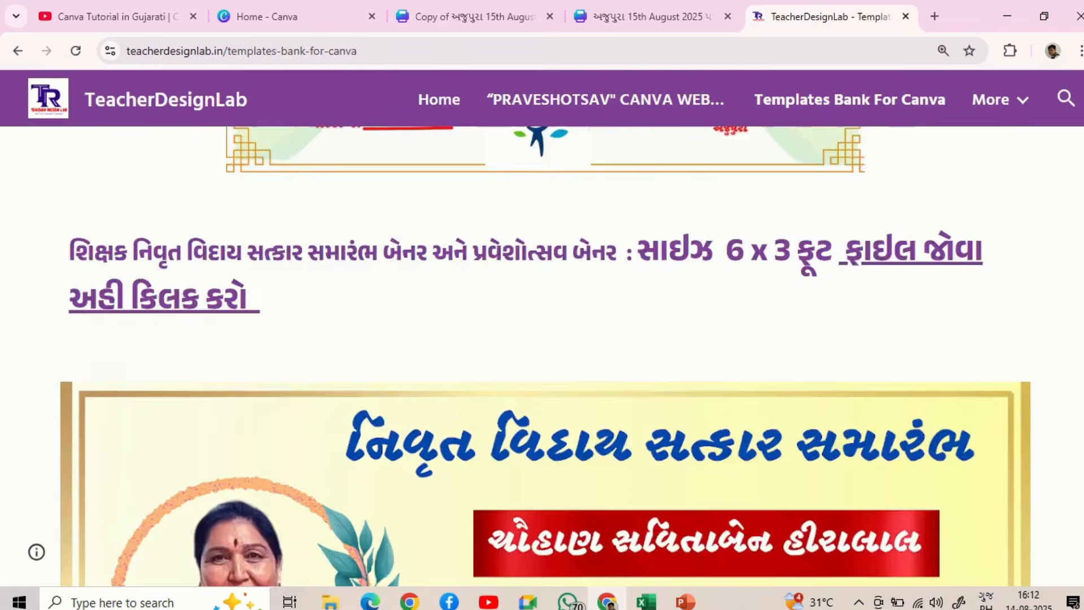
pyautogui.scroll(-15, 545, 356)
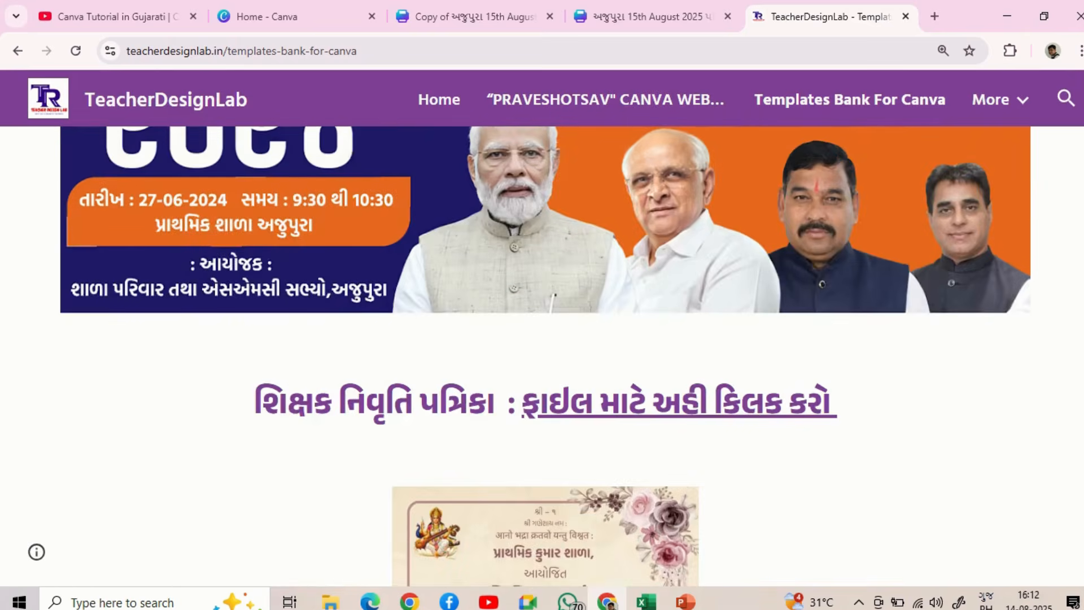
pyautogui.scroll(20, 545, 355)
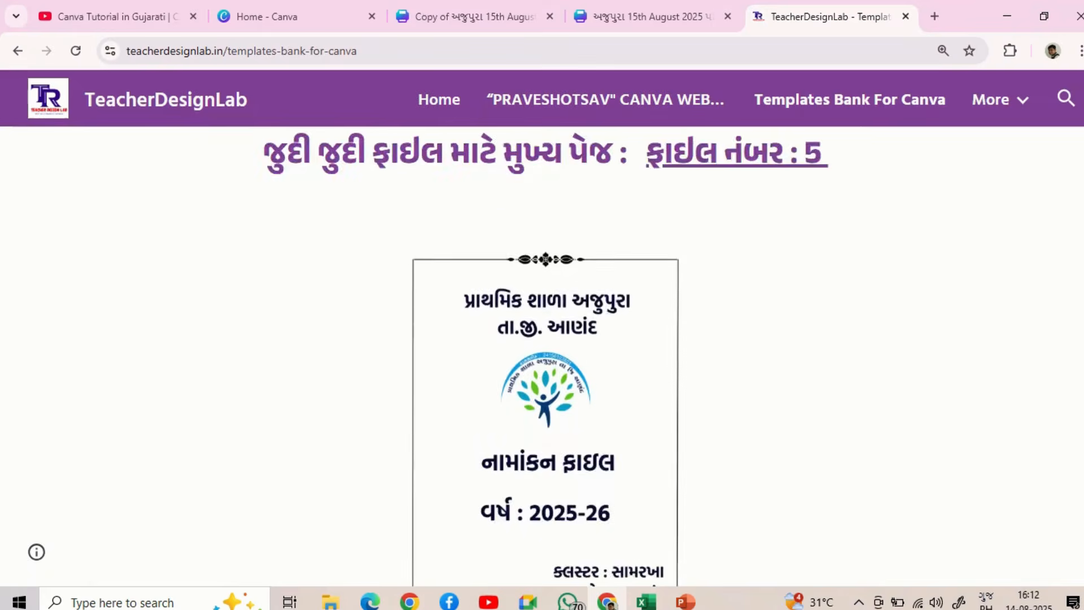
pyautogui.scroll(20, 546, 356)
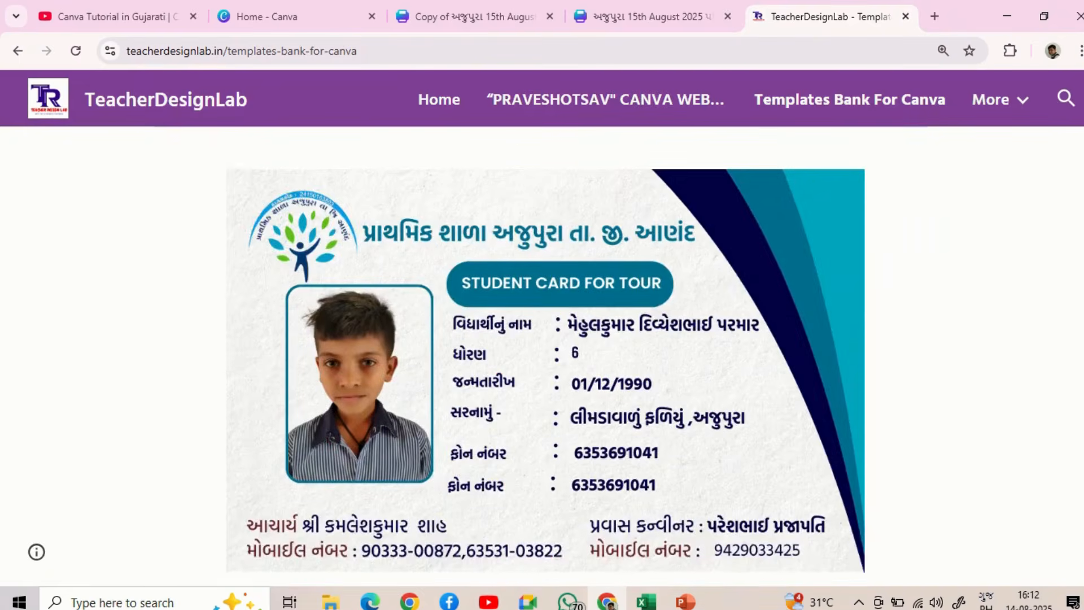
pyautogui.scroll(10, 545, 355)
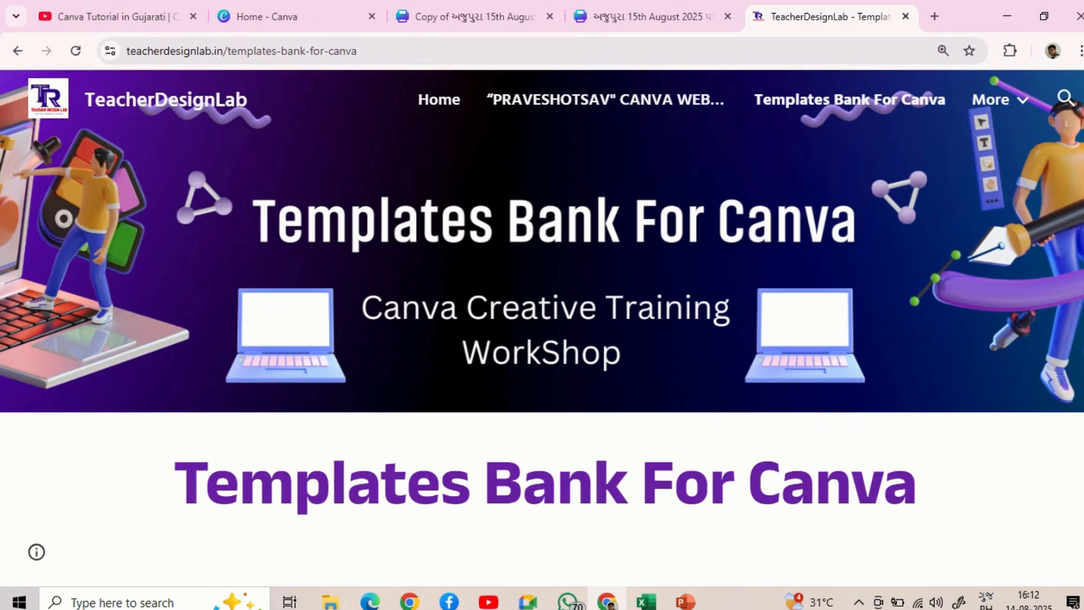
# - Switch to the copied 15th August 2025 design in Canva and view the invitation on page 1
pyautogui.click(474, 16)
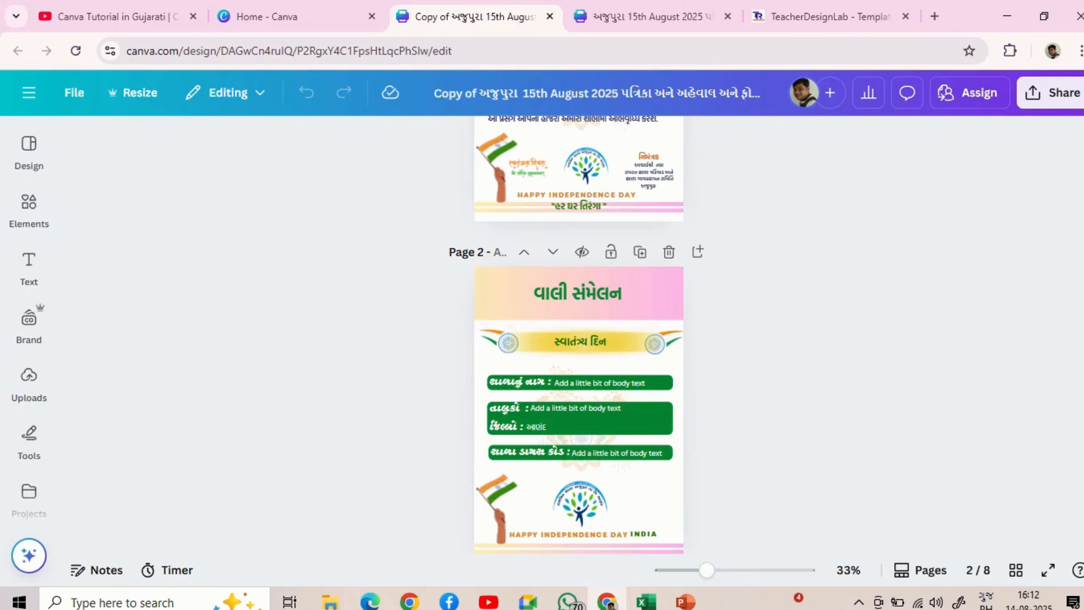
pyautogui.scroll(5, 579, 333)
pyautogui.scroll(3, 578, 333)
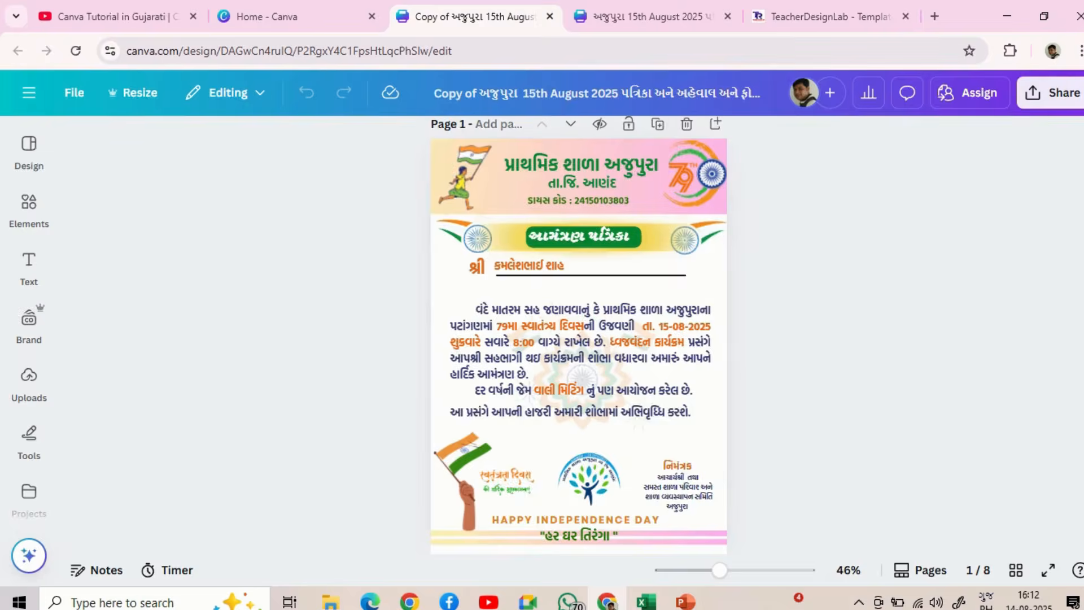
# - On the Canva home page, check the file options of the copied and the original 15th August designs under Recent designs
pyautogui.click(266, 16)
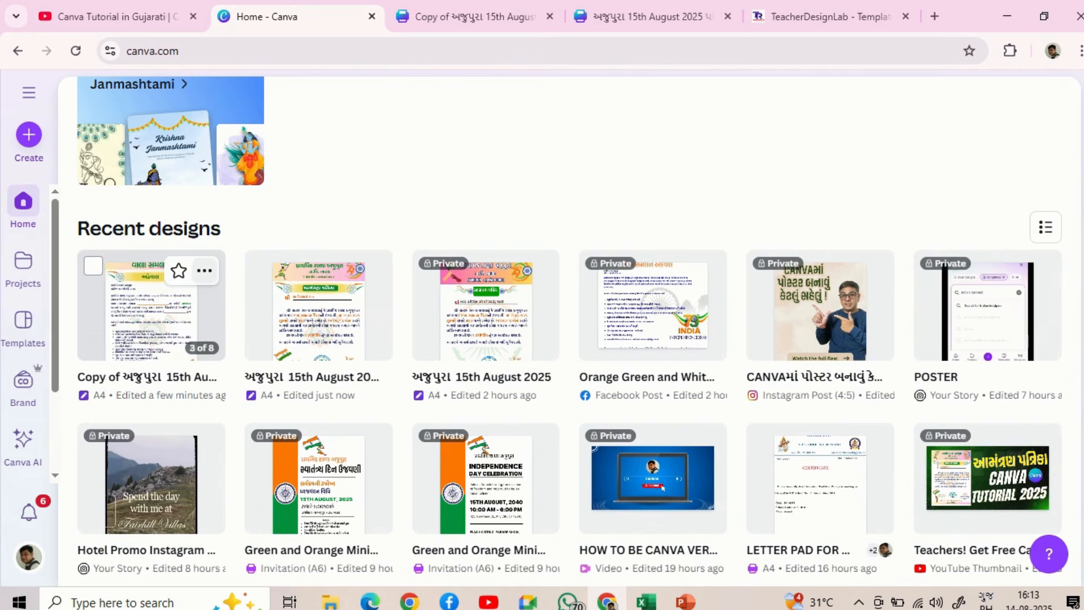
pyautogui.click(204, 271)
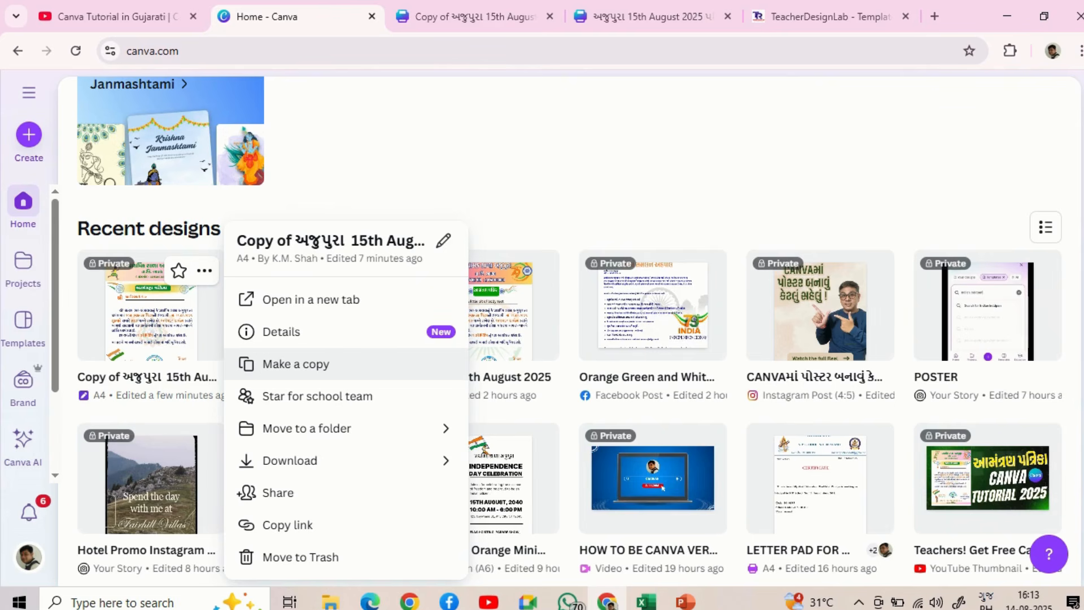
pyautogui.click(542, 195)
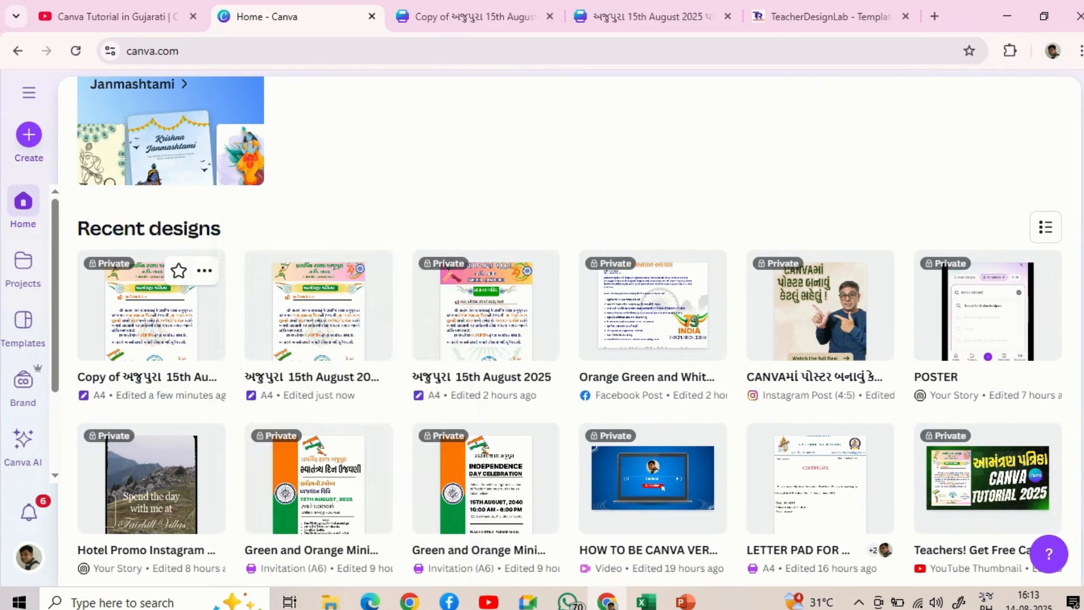
pyautogui.moveTo(319, 316)
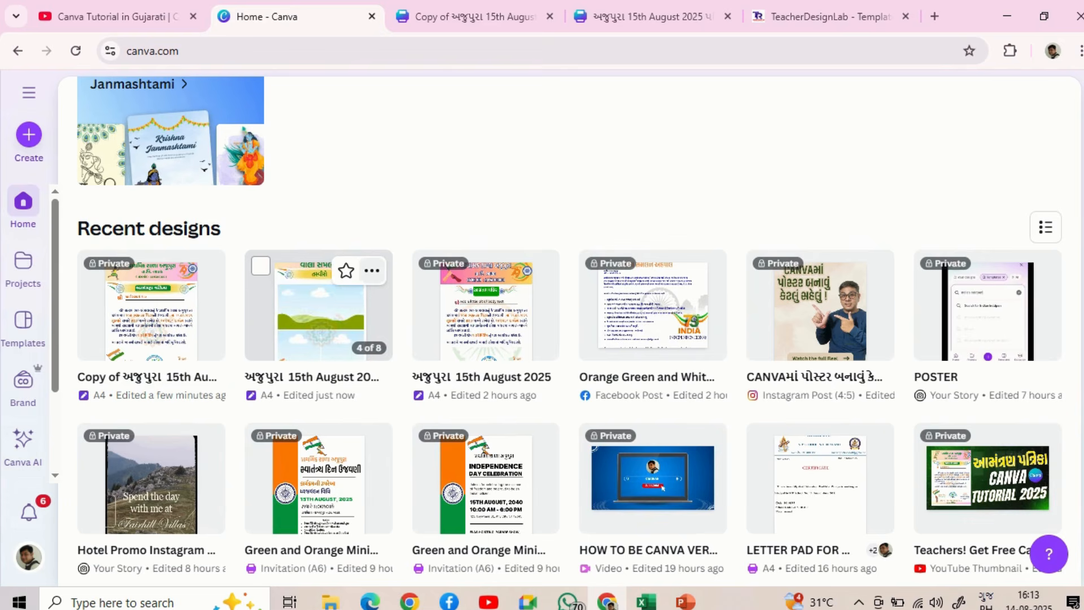
pyautogui.click(371, 270)
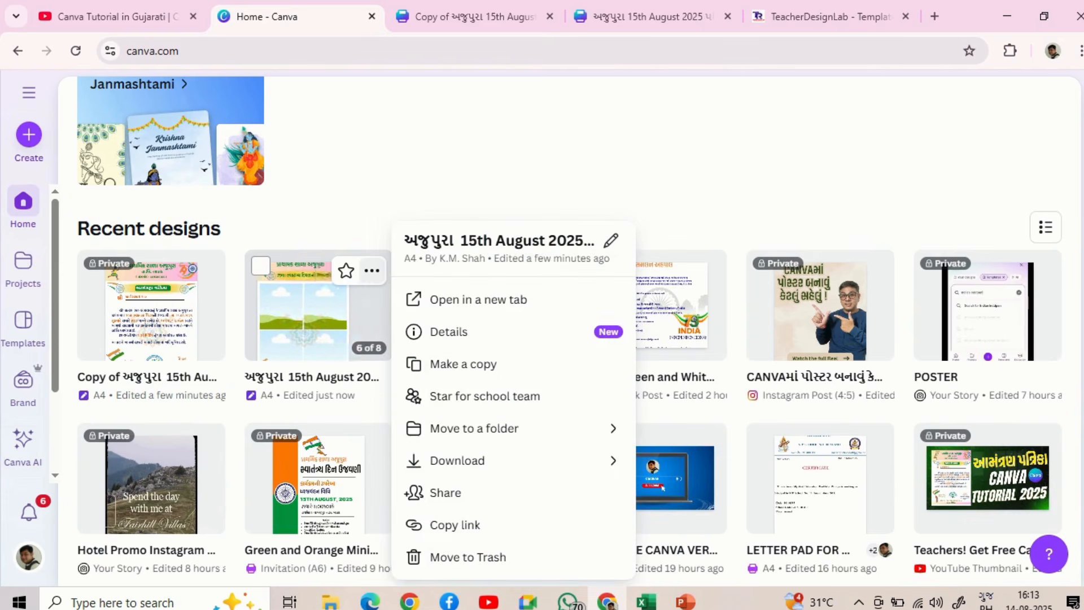
pyautogui.click(440, 163)
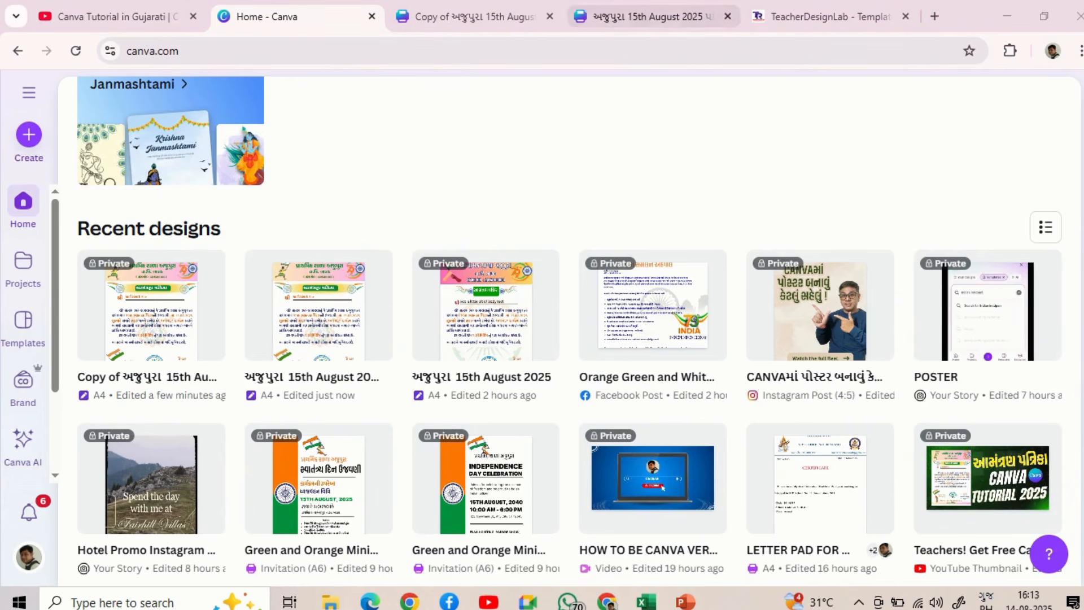
# - Switch to the original 15th August 2025 design and review its invitation page and the વાલી સંમેલન cover on page 2
pyautogui.click(649, 16)
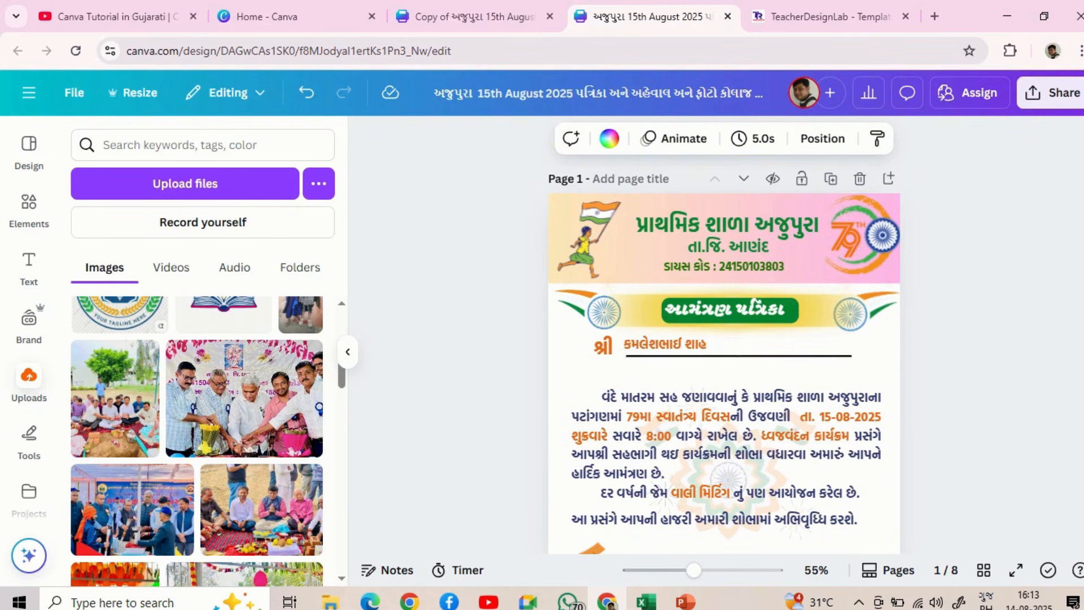
pyautogui.scroll(-8, 724, 339)
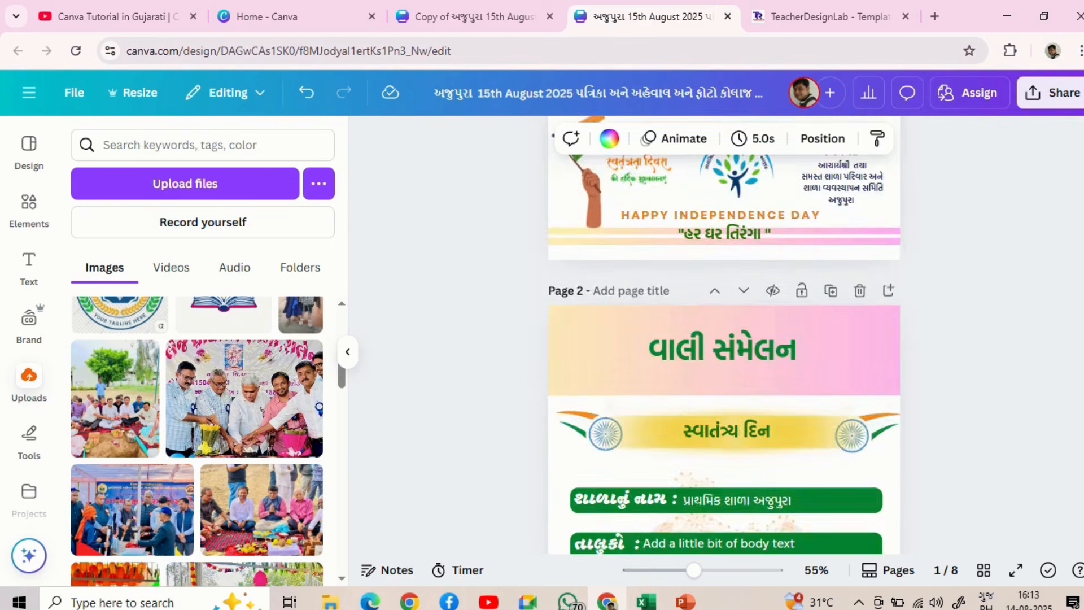
pyautogui.scroll(-3, 724, 339)
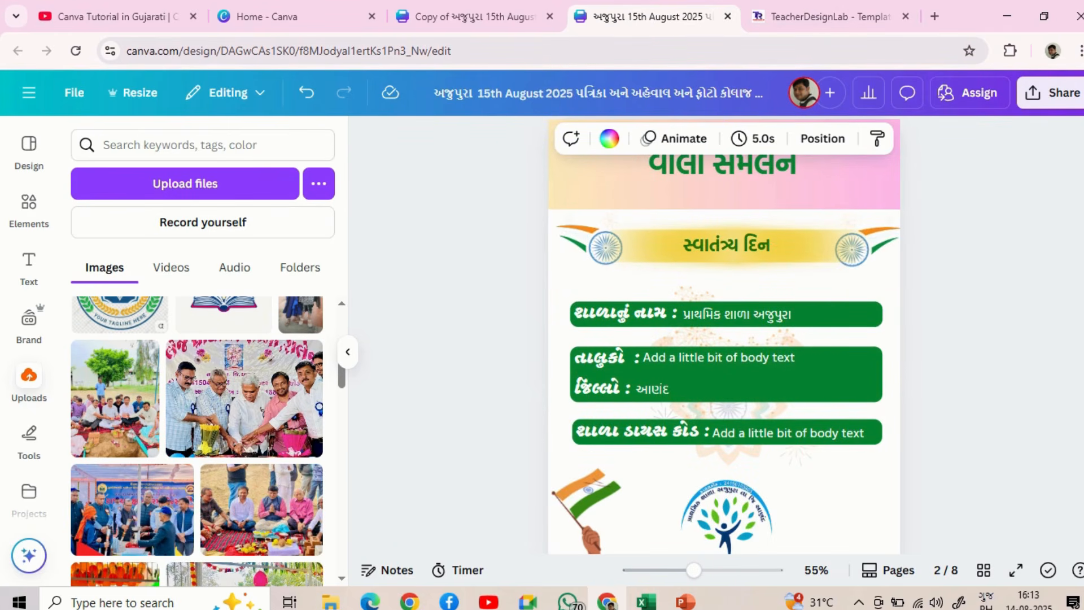
pyautogui.scroll(1, 725, 339)
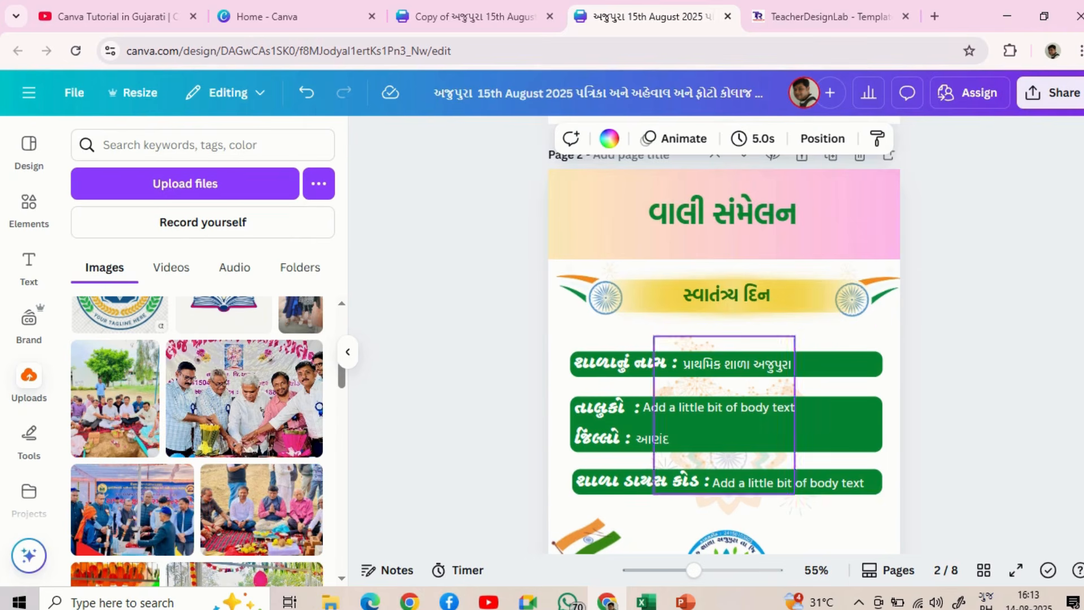
# - Select the entire school name text beside the શાળાનું નામ label on page 2
pyautogui.click(737, 364)
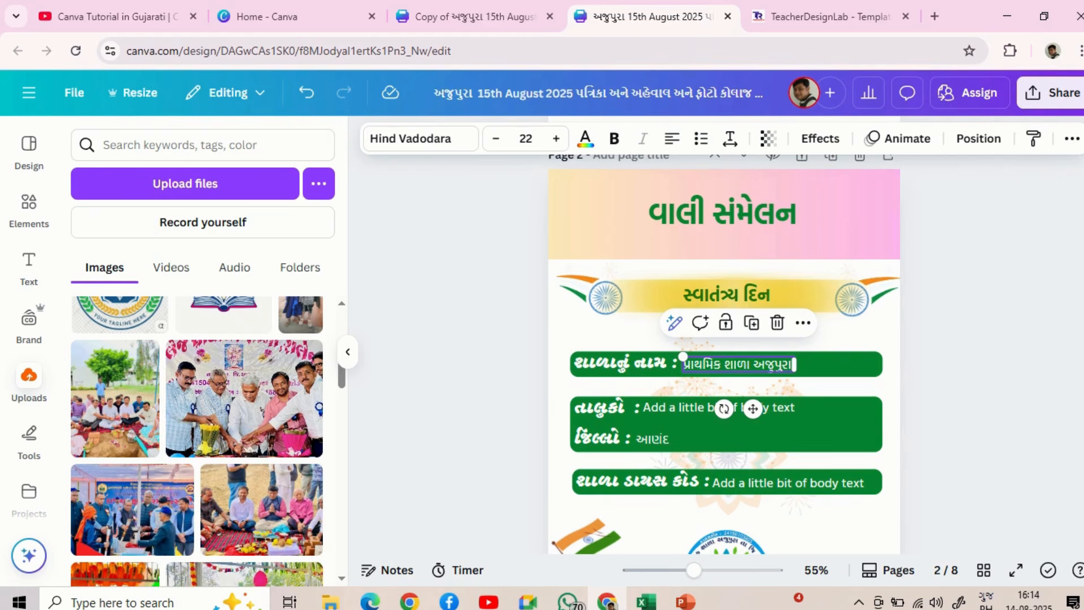
pyautogui.doubleClick(738, 364)
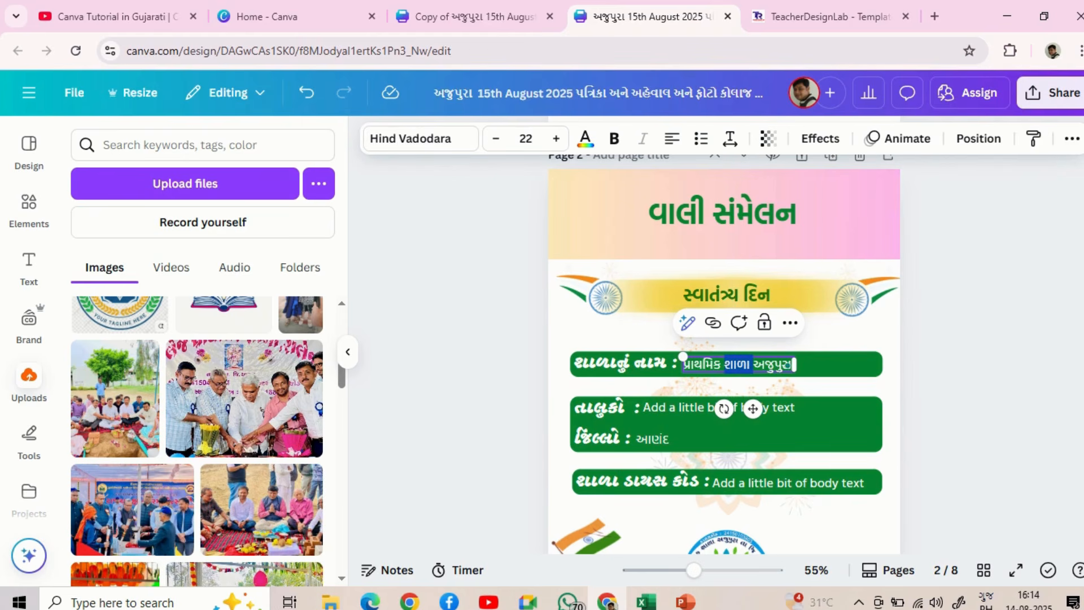
pyautogui.hotkey('ctrl', 'a')
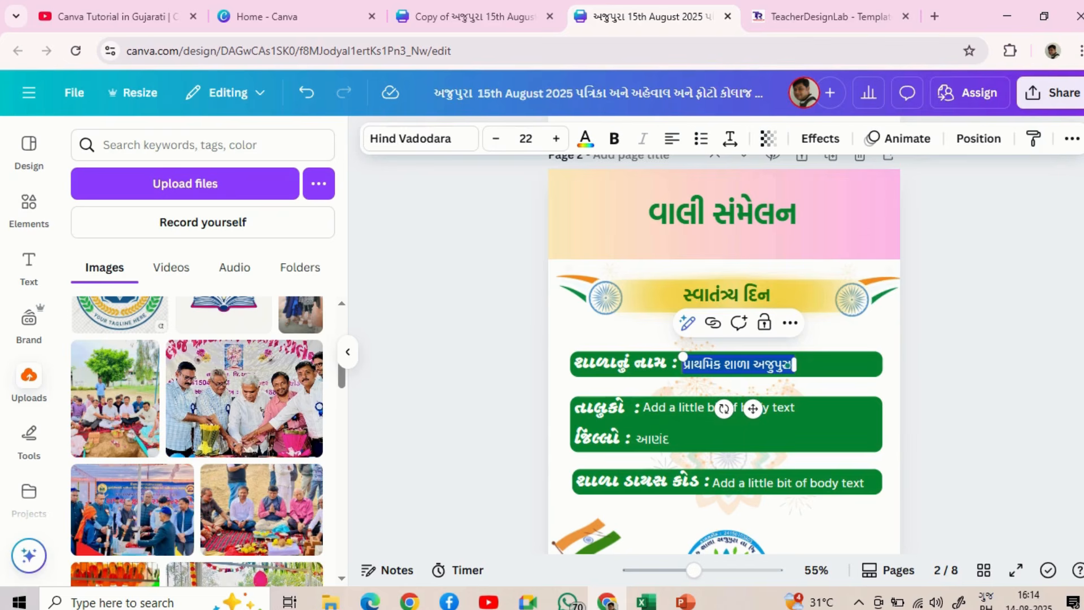
pyautogui.click(765, 365)
pyautogui.hotkey('ctrl', 'a')
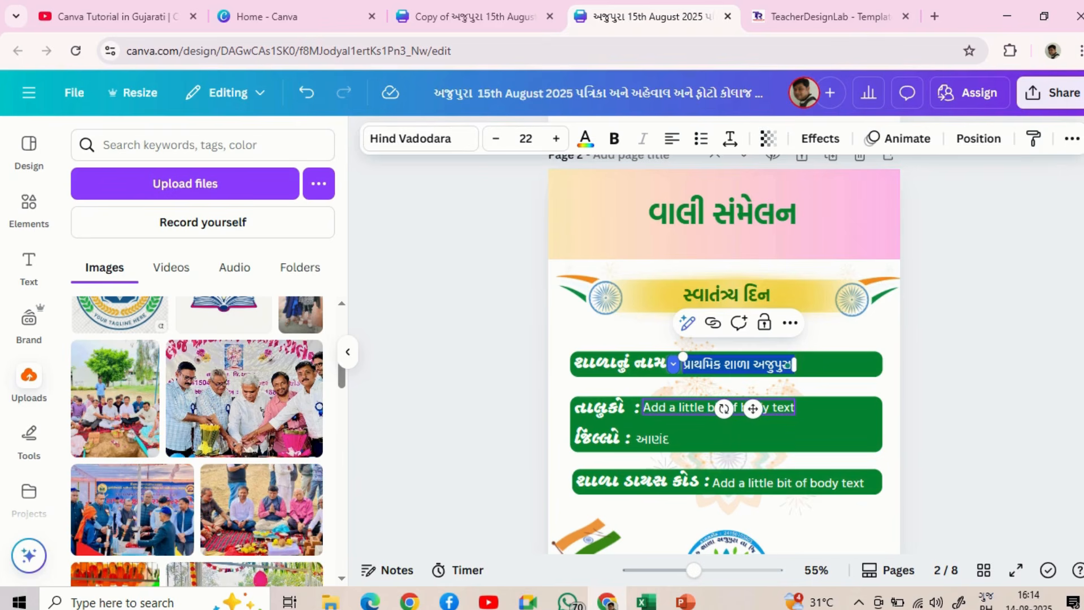
# - Select the taluka, district and school DISE code text fields one after another on page 2
pyautogui.click(717, 407)
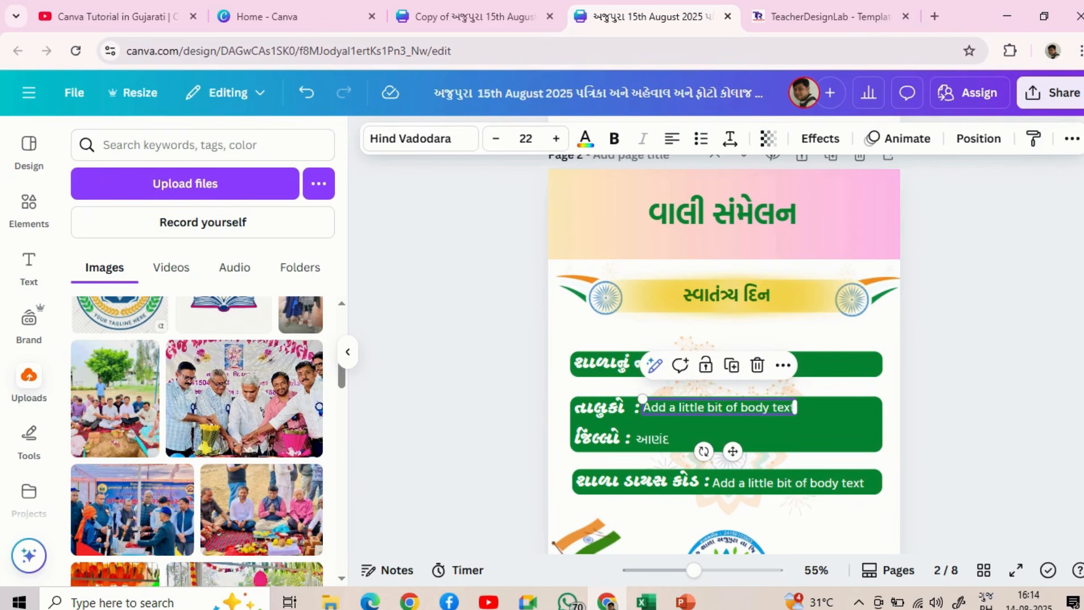
pyautogui.click(619, 401)
pyautogui.click(708, 407)
pyautogui.click(653, 438)
pyautogui.click(762, 483)
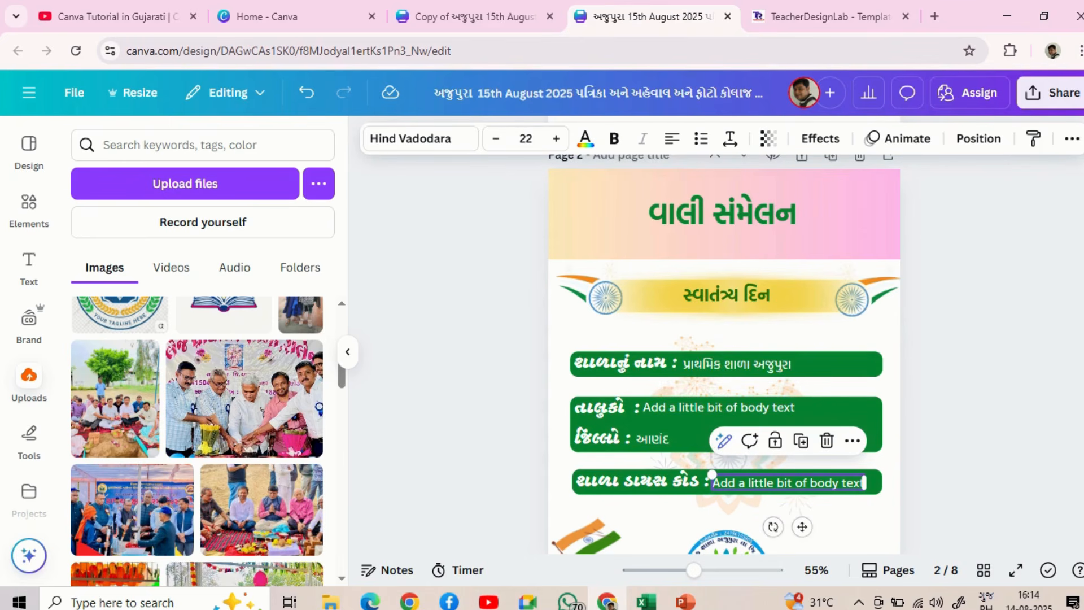
pyautogui.scroll(-2, 723, 361)
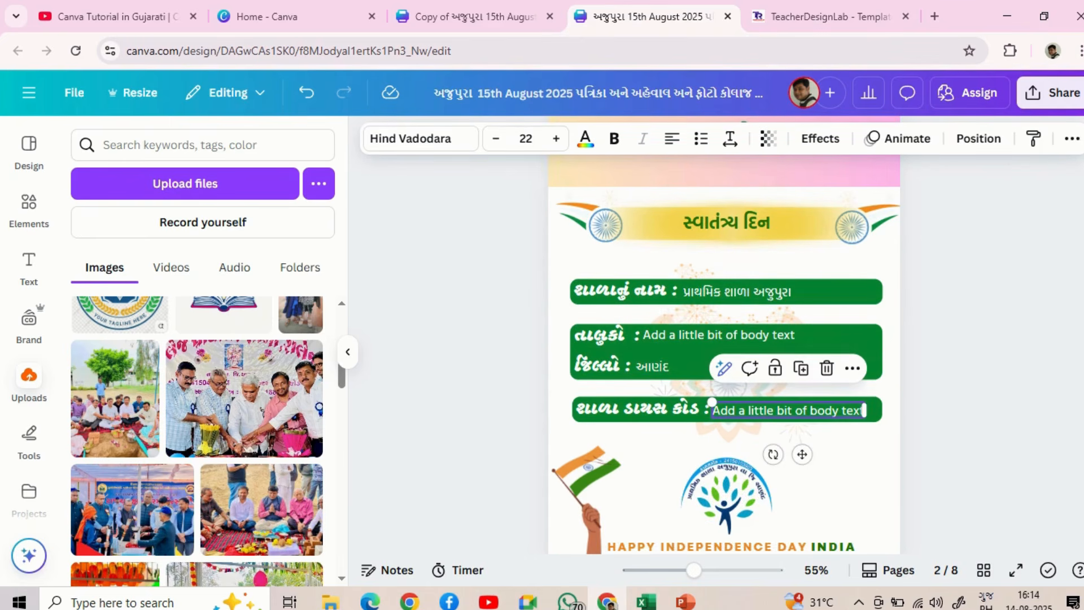
# - Replace the school logo on page 2 with the uploaded District Institute of Education & Training, Anand logo
pyautogui.click(725, 494)
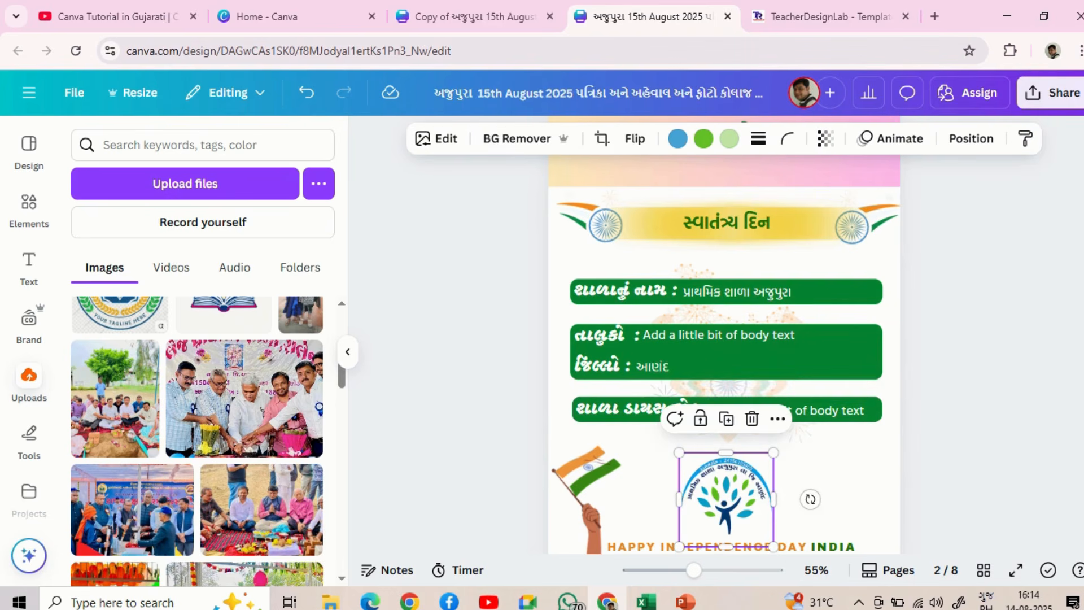
pyautogui.scroll(-3, 723, 339)
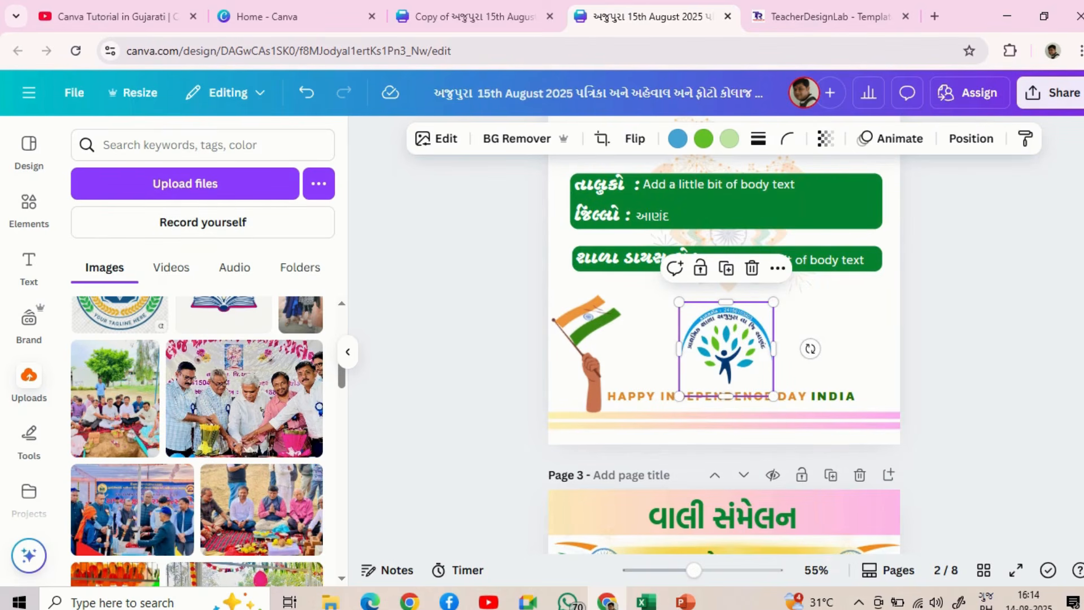
pyautogui.scroll(10, 197, 441)
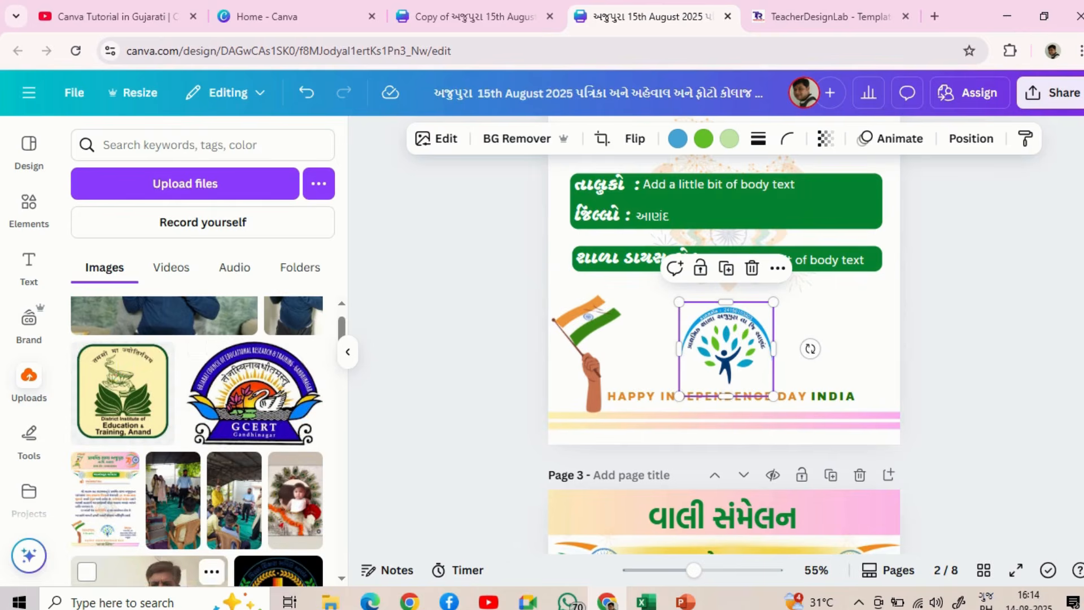
pyautogui.moveTo(121, 395); pyautogui.dragTo(726, 348)
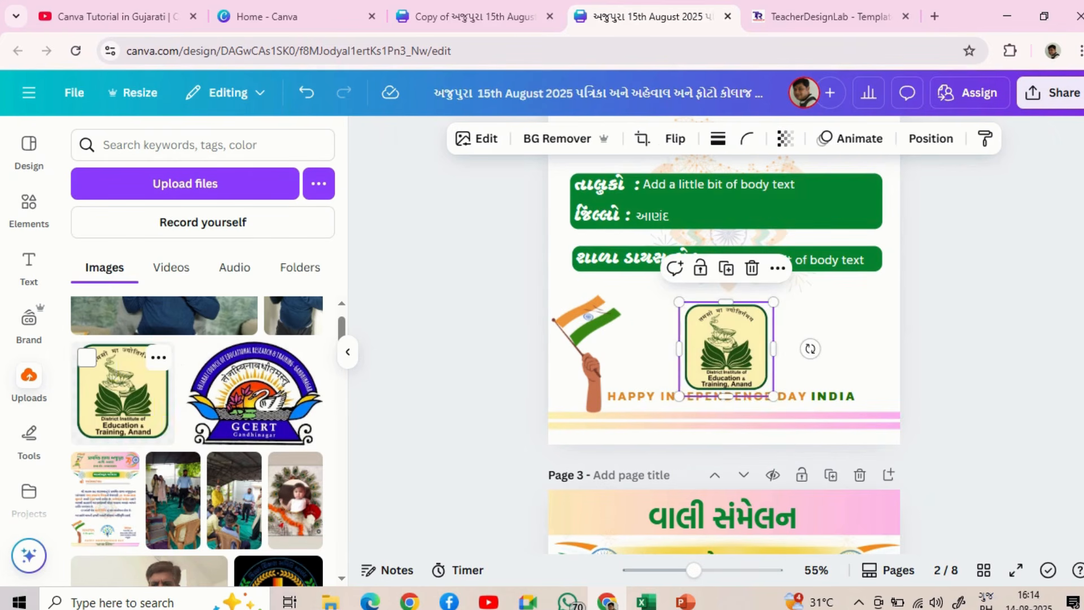
pyautogui.press('Escape')
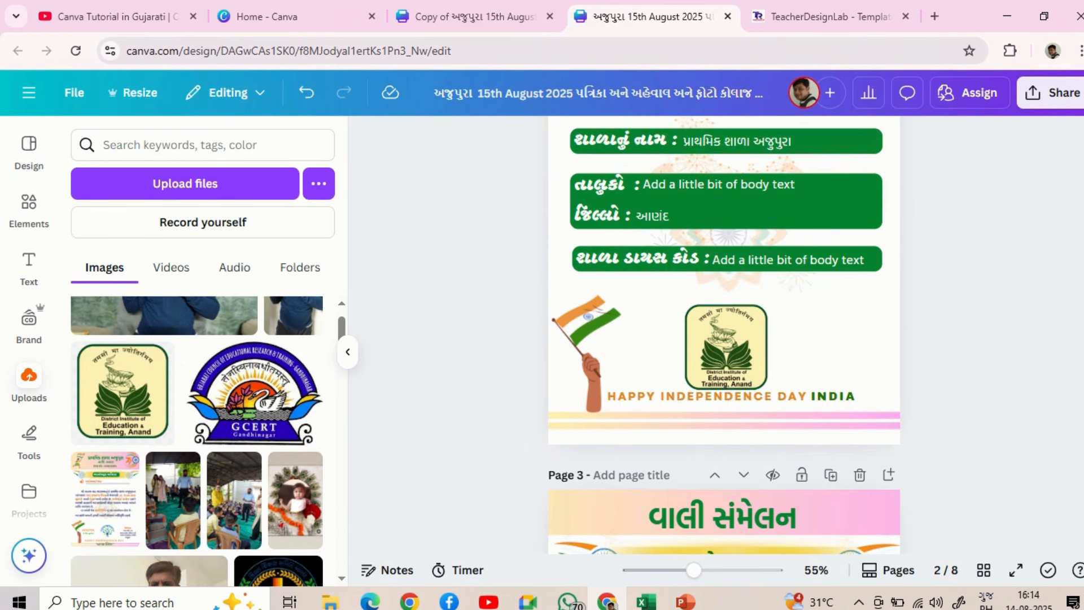
# - In the page 3 અહેવાલ text, select the flag hoister's blank and place the cursor at the principal's name blank
pyautogui.scroll(-5, 724, 335)
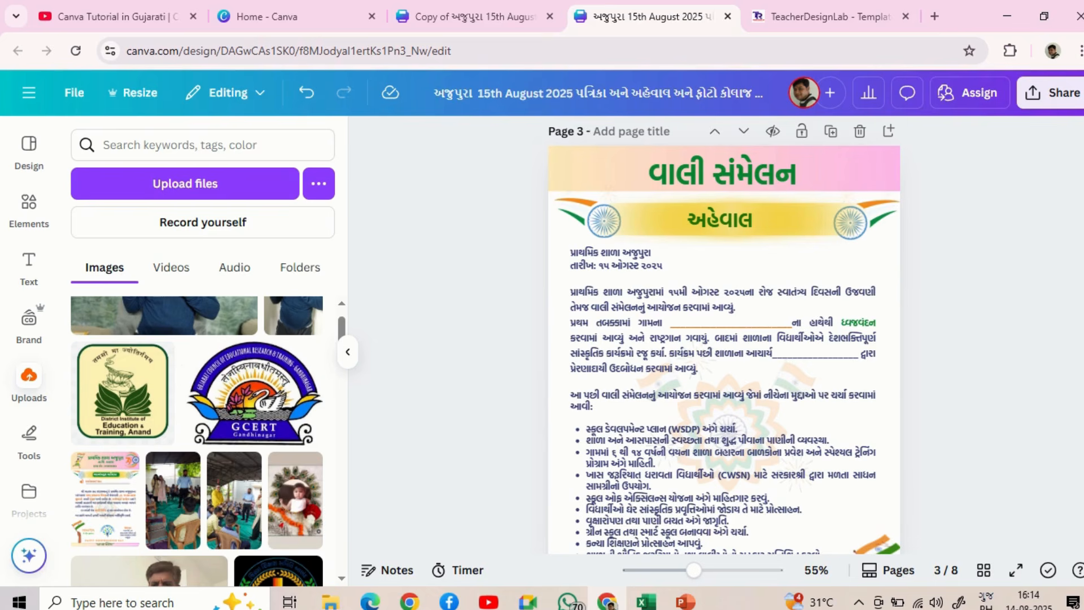
pyautogui.scroll(-2, 724, 335)
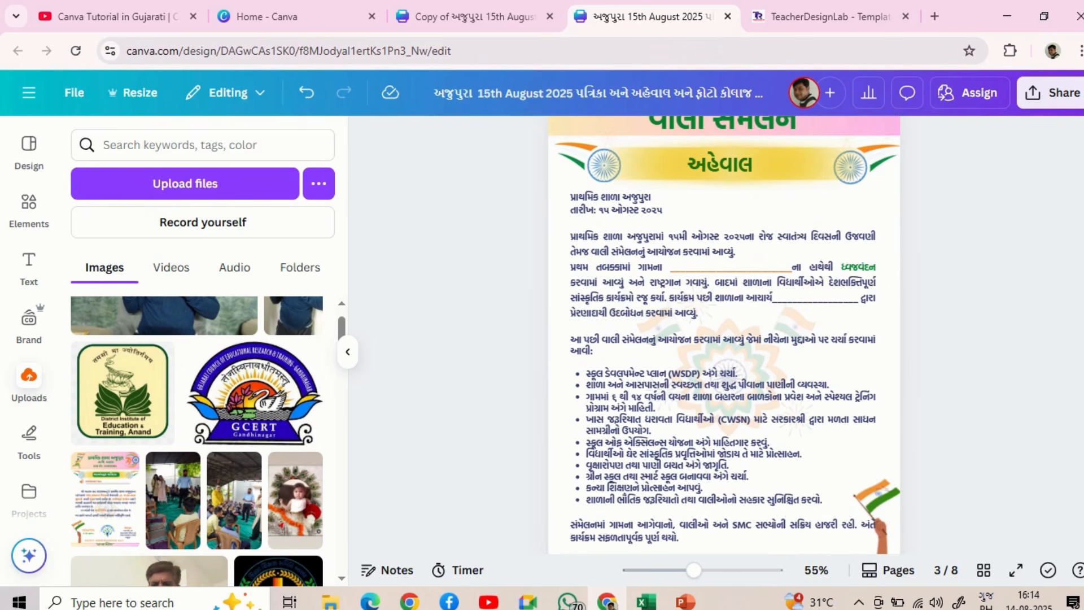
pyautogui.click(722, 350)
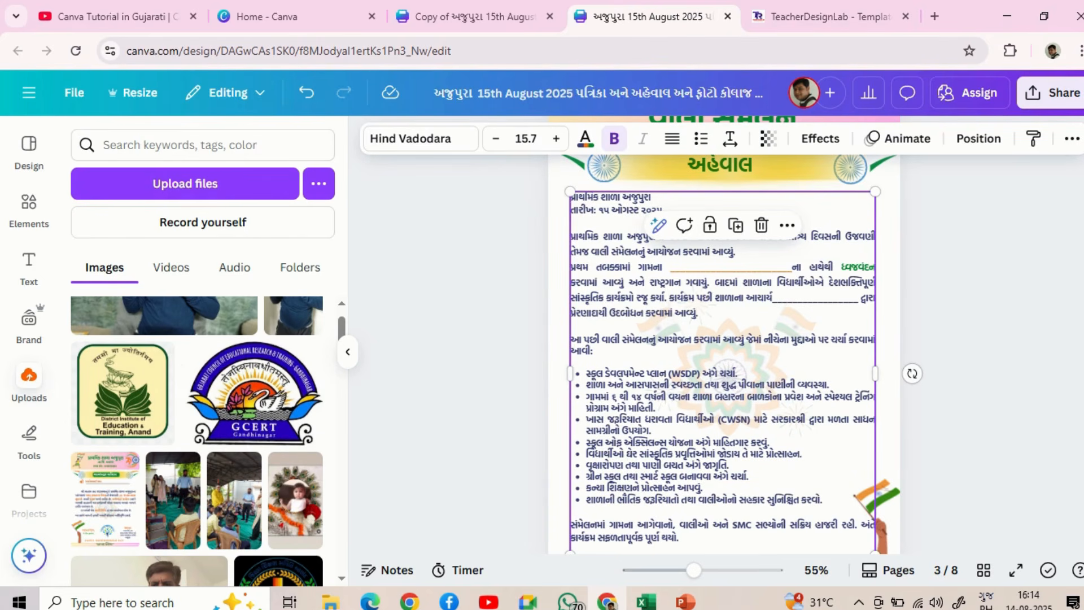
pyautogui.doubleClick(731, 268)
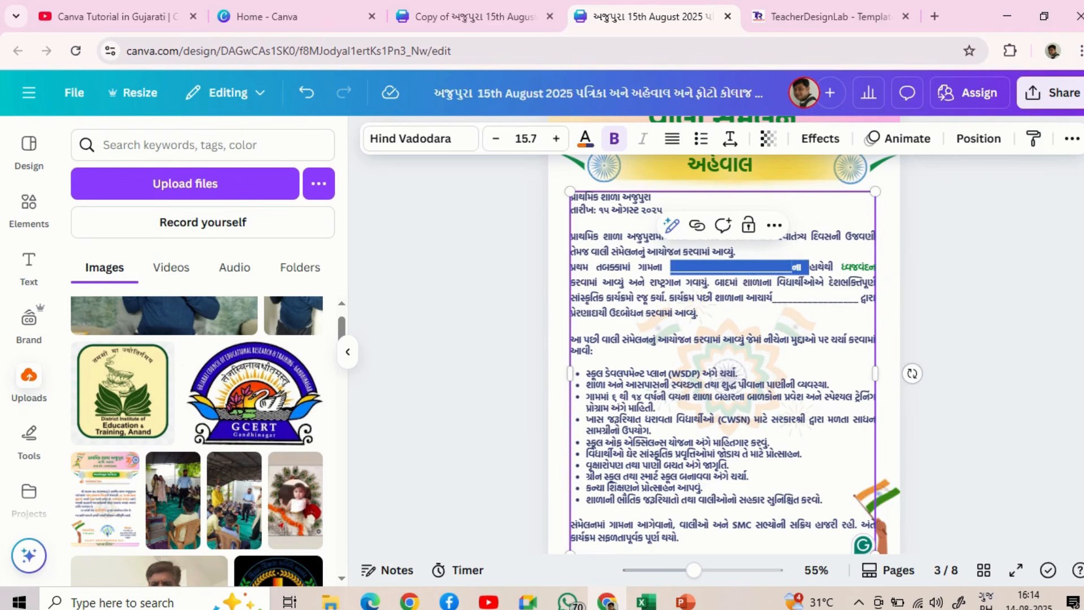
pyautogui.click(789, 267)
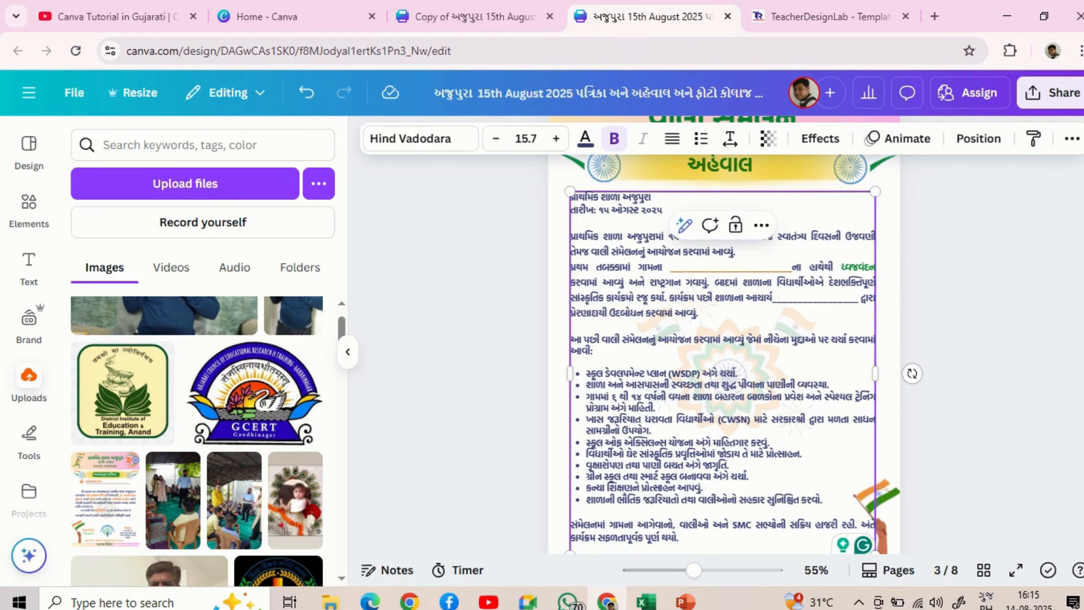
pyautogui.scroll(-1, 722, 350)
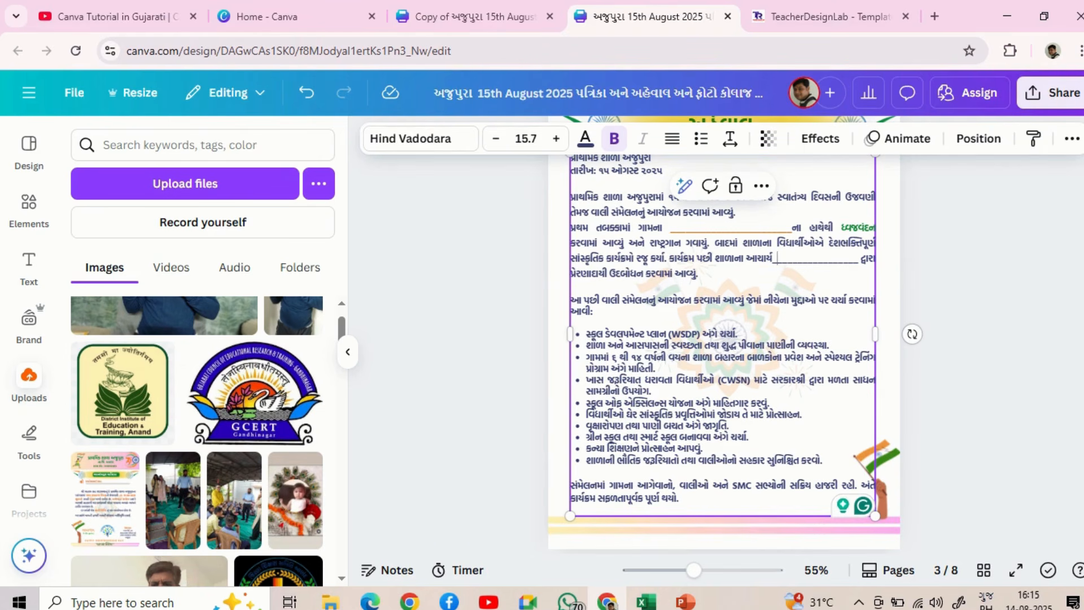
# - Set the line spacing of the report's bulleted list on page 3 to 1.34
pyautogui.moveTo(586, 333); pyautogui.dragTo(823, 460)
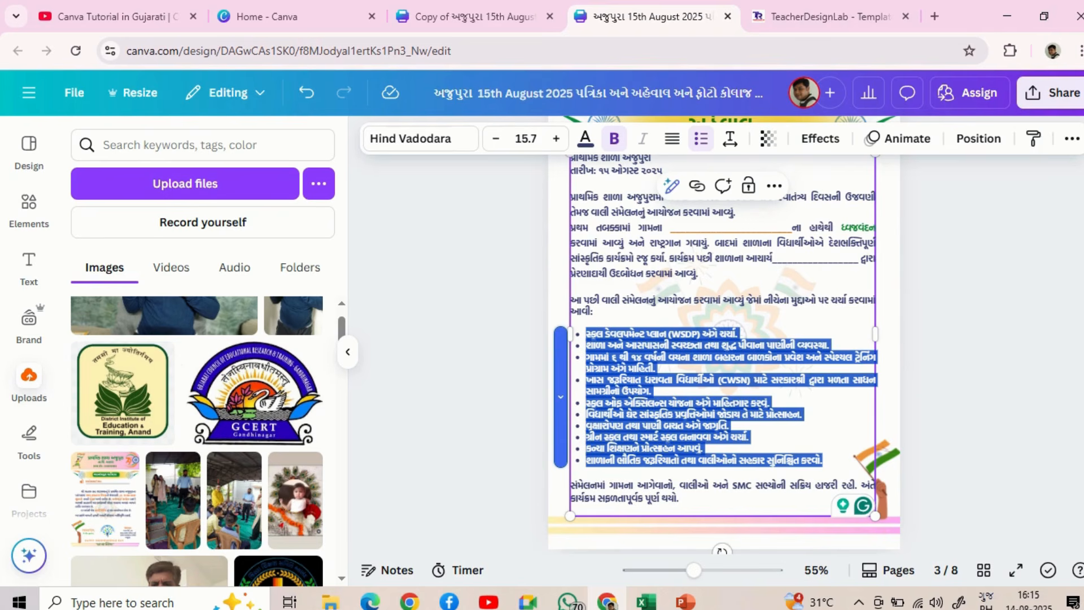
pyautogui.click(730, 138)
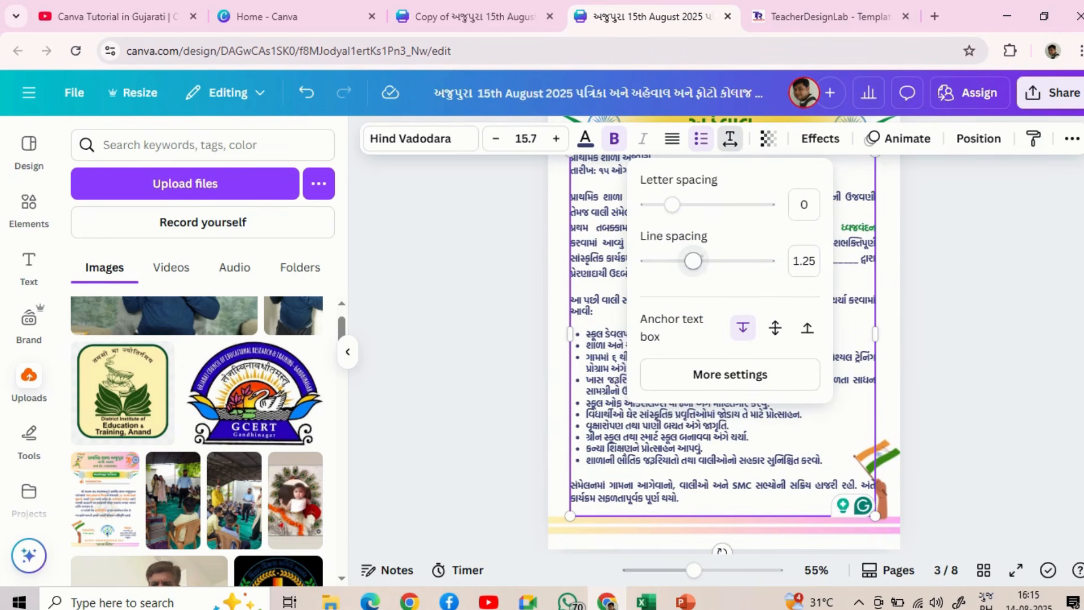
pyautogui.moveTo(693, 261); pyautogui.dragTo(697, 261)
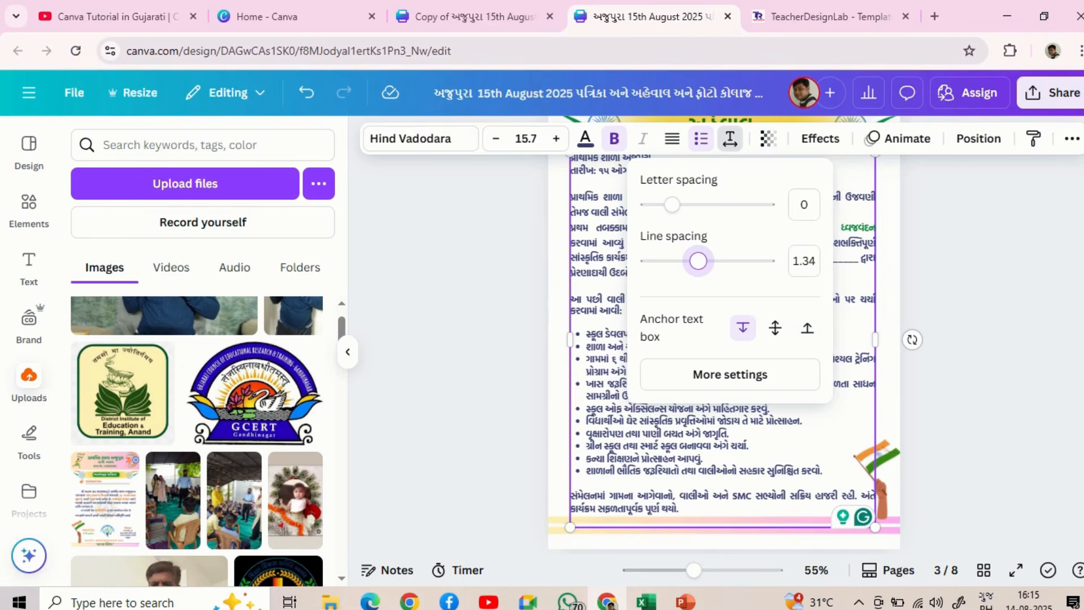
pyautogui.press('Escape')
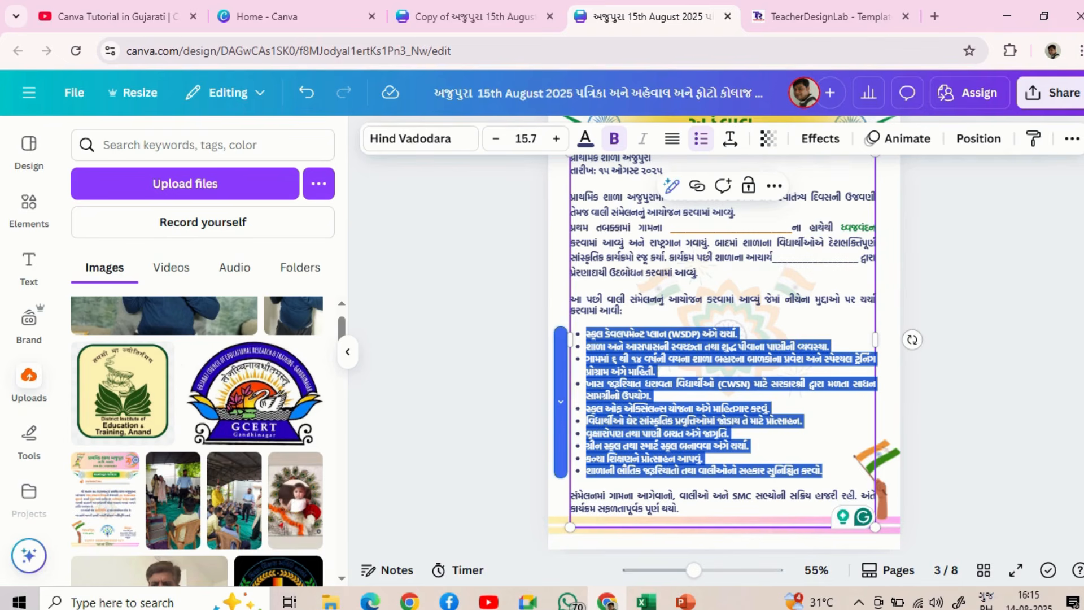
# - Go to the તસ્વીરો page 4 and select the large upper cell of its photo grid
pyautogui.scroll(-3, 724, 335)
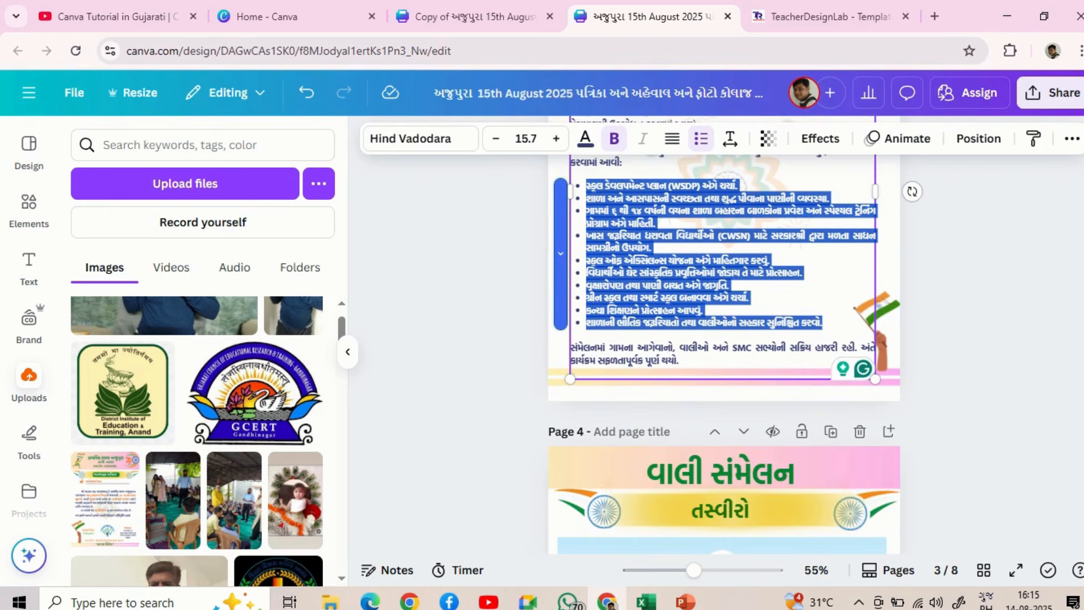
pyautogui.scroll(-5, 724, 336)
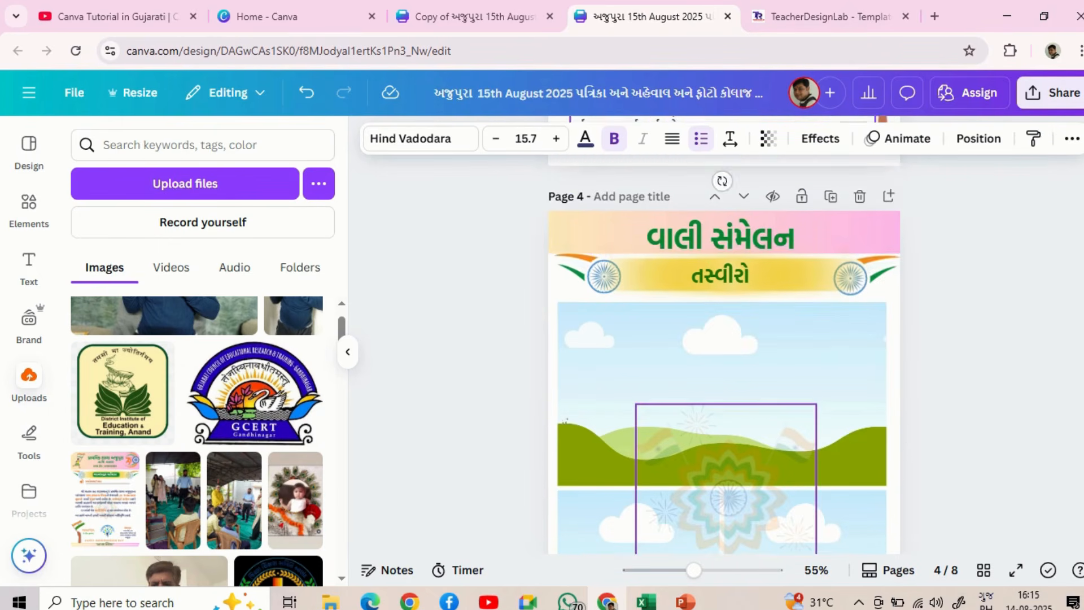
pyautogui.scroll(-2, 724, 335)
pyautogui.click(722, 299)
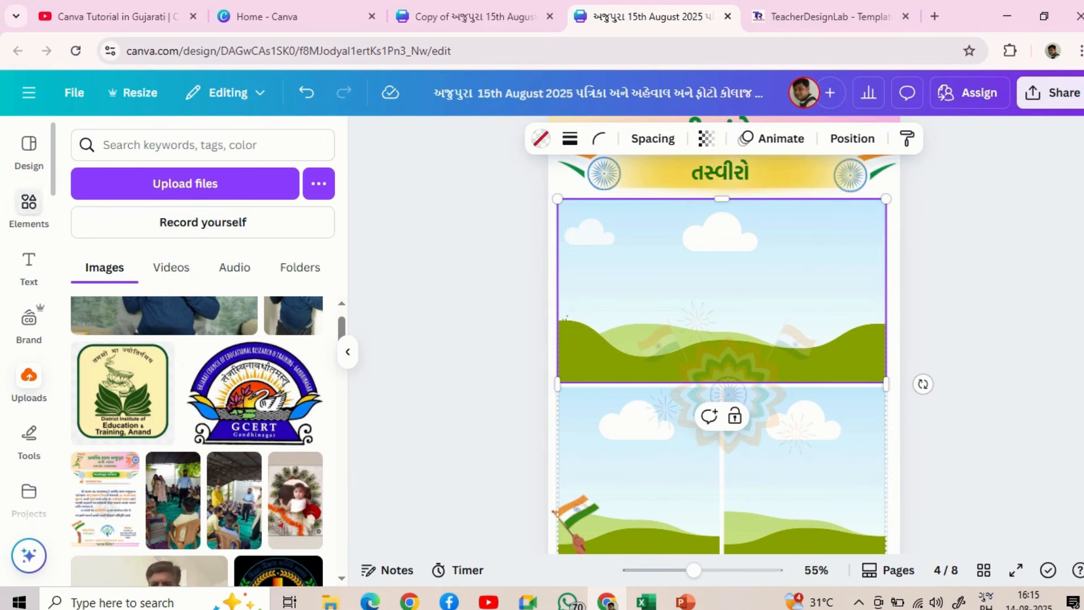
# - Find the Grids category among the design elements, show all its layouts and browse them
pyautogui.click(29, 204)
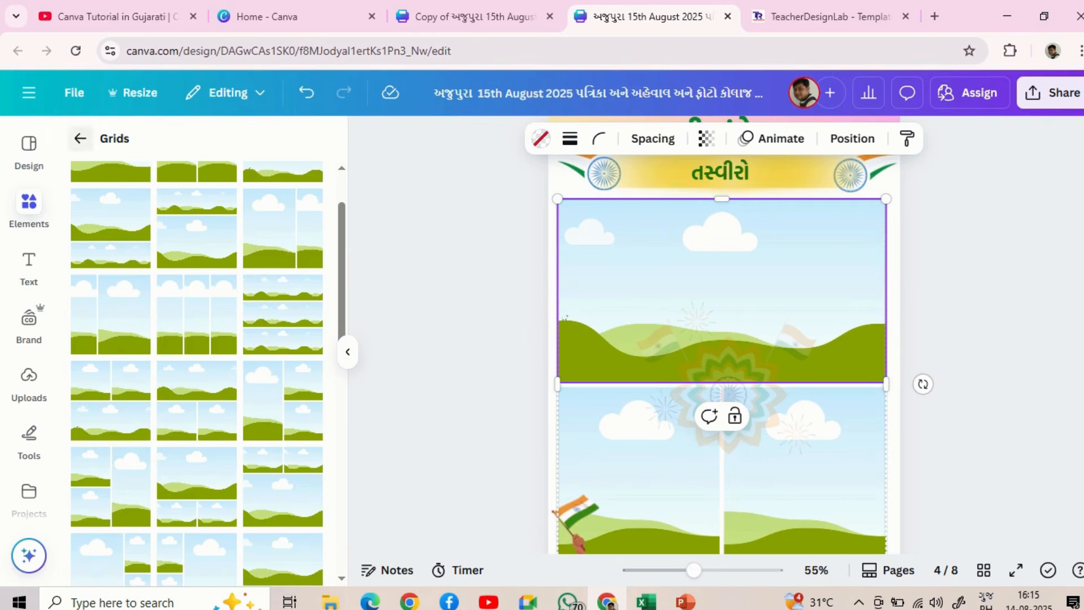
pyautogui.click(79, 138)
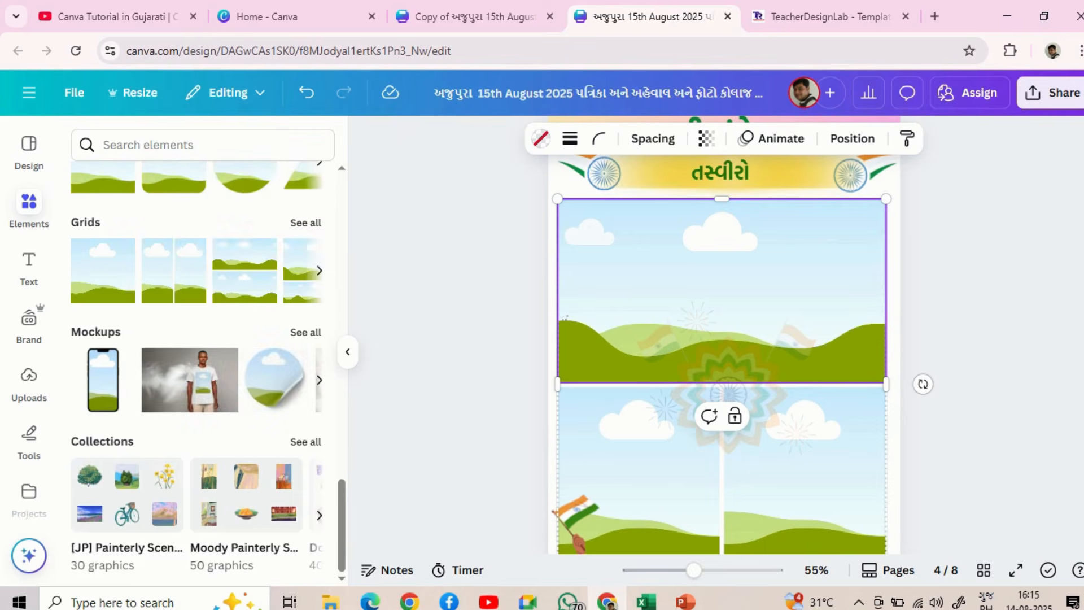
pyautogui.scroll(10, 197, 367)
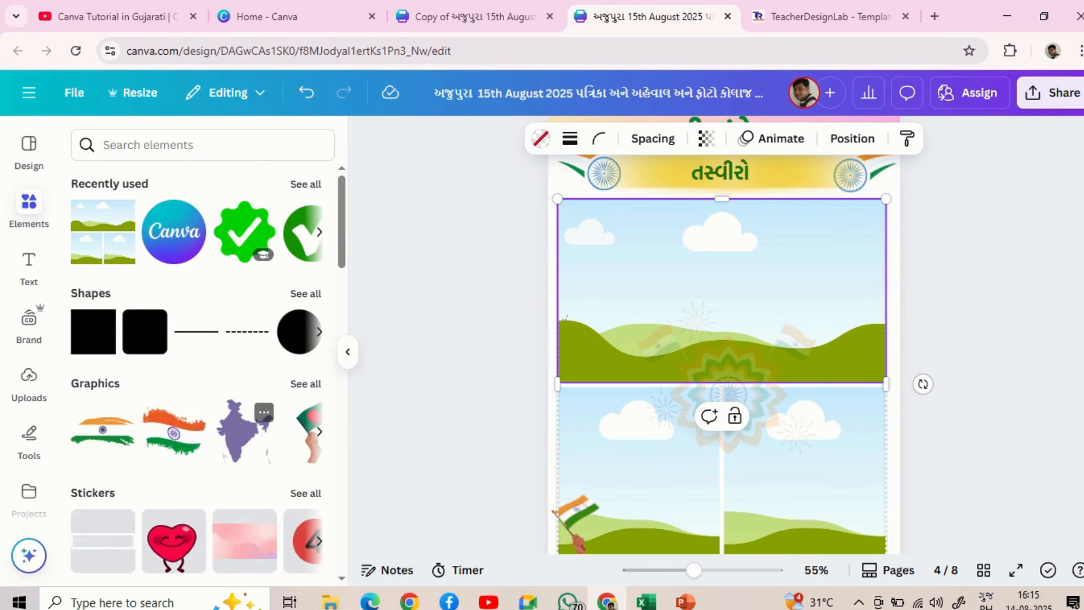
pyautogui.scroll(-8, 198, 367)
pyautogui.scroll(-10, 198, 367)
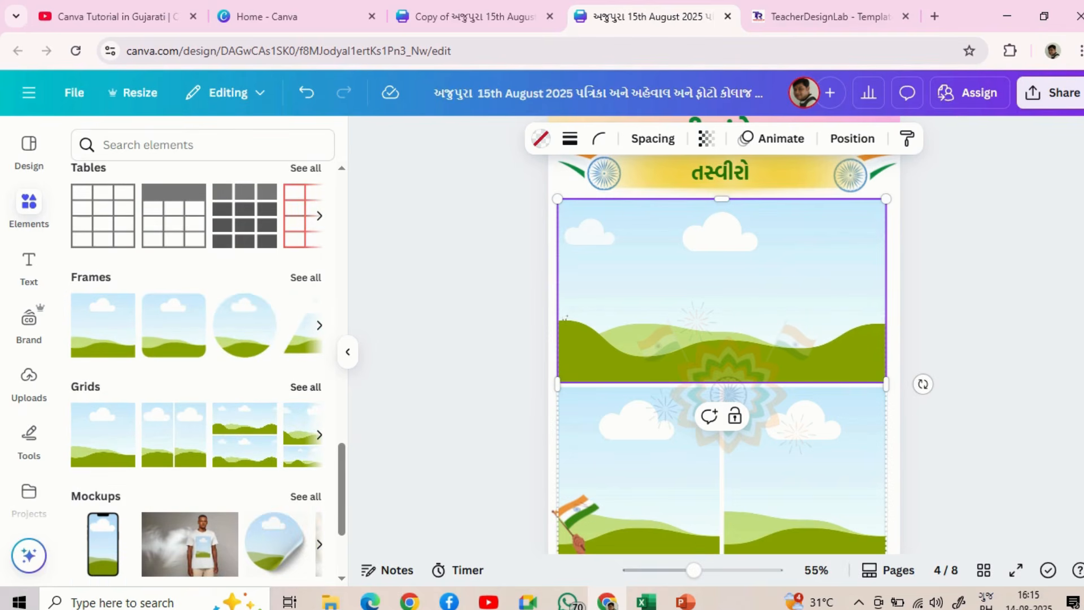
pyautogui.click(306, 387)
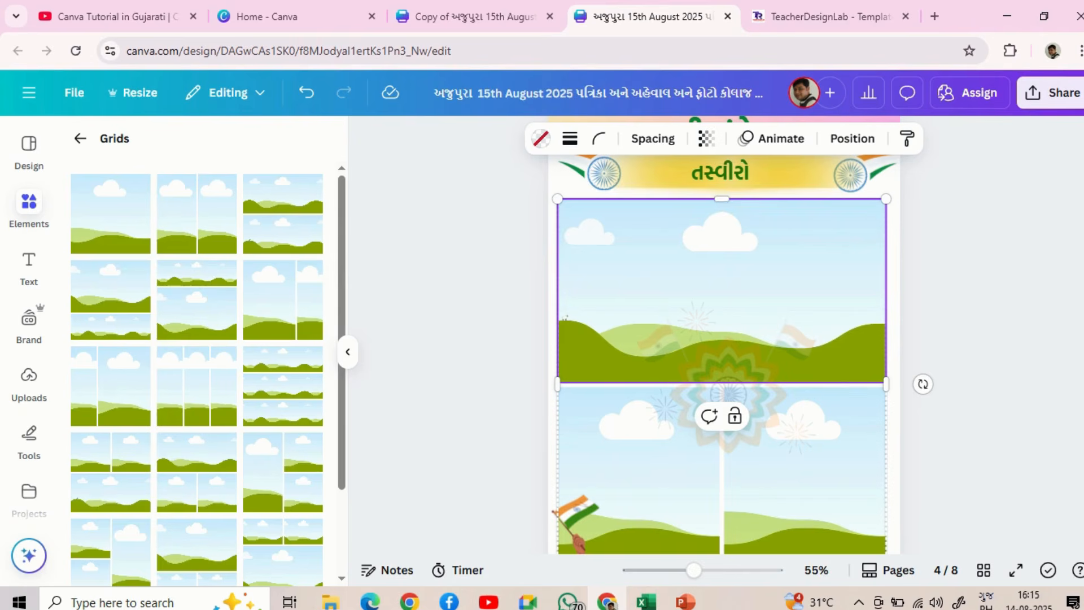
pyautogui.scroll(-2, 197, 372)
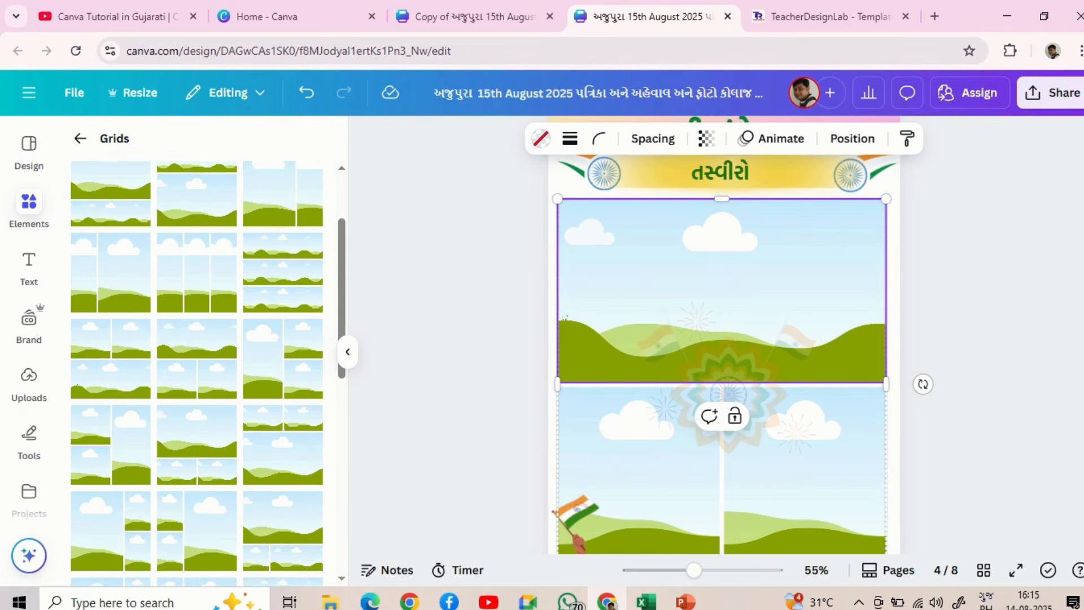
pyautogui.scroll(2, 197, 372)
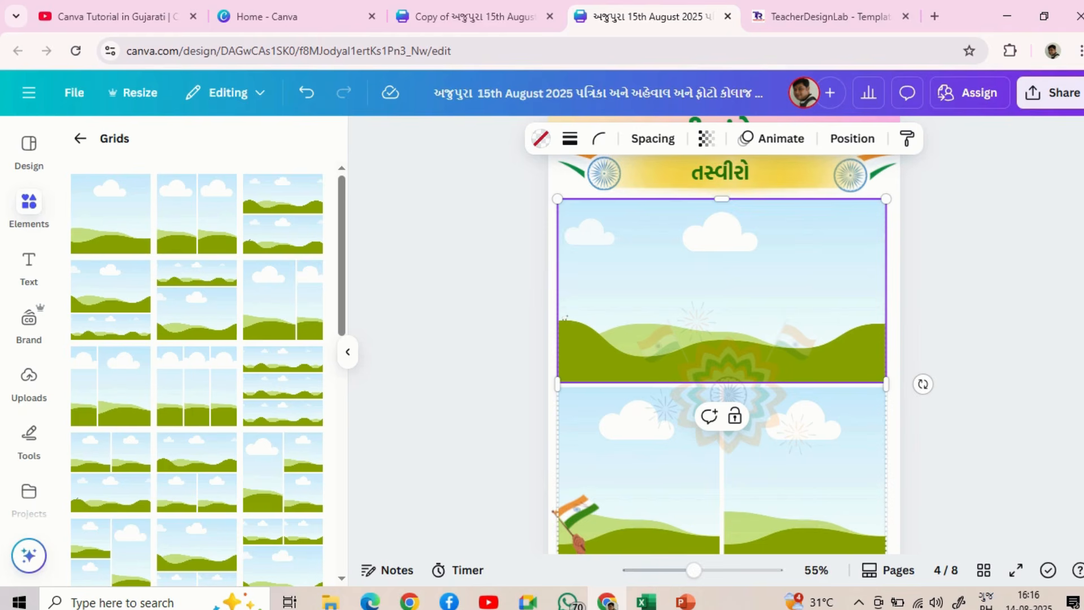
pyautogui.scroll(-2, 197, 372)
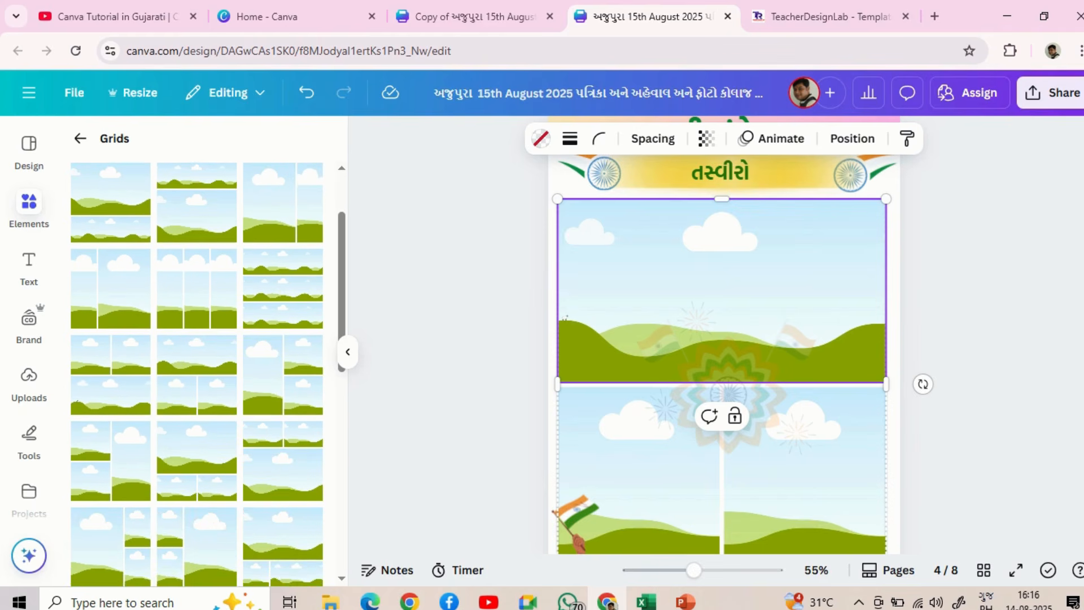
# - Delete the existing photo grid on page 4 and insert the grid with three stacked horizontal rows
pyautogui.click(639, 470)
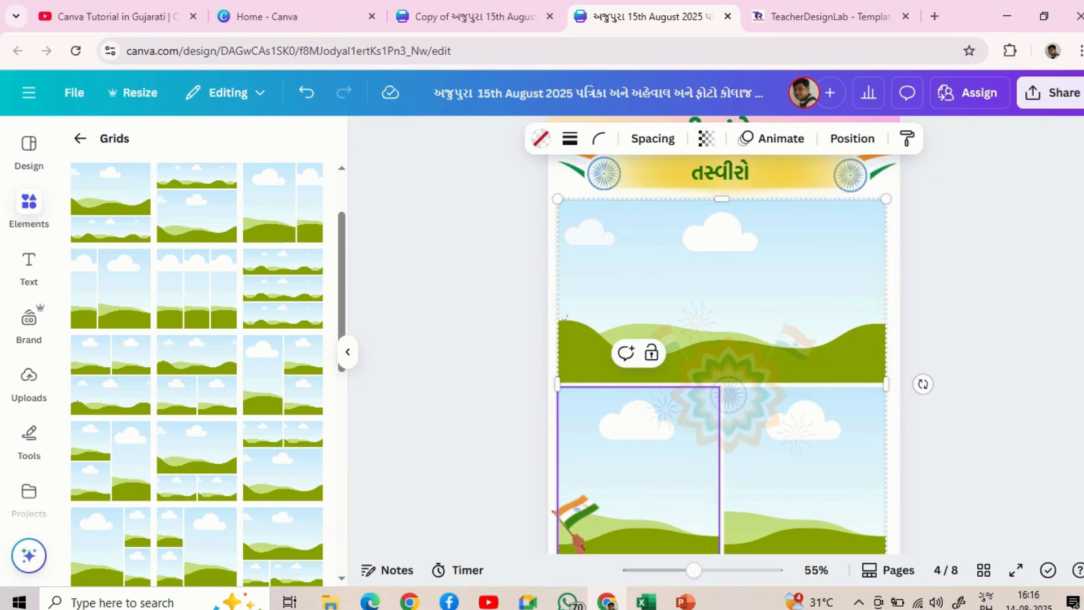
pyautogui.press('Delete')
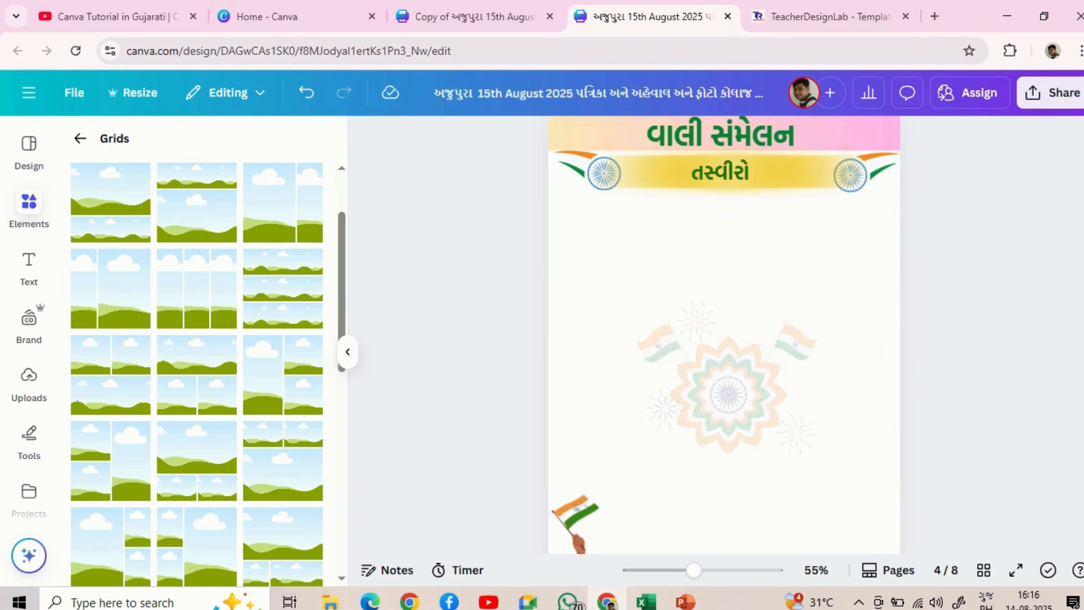
pyautogui.click(282, 289)
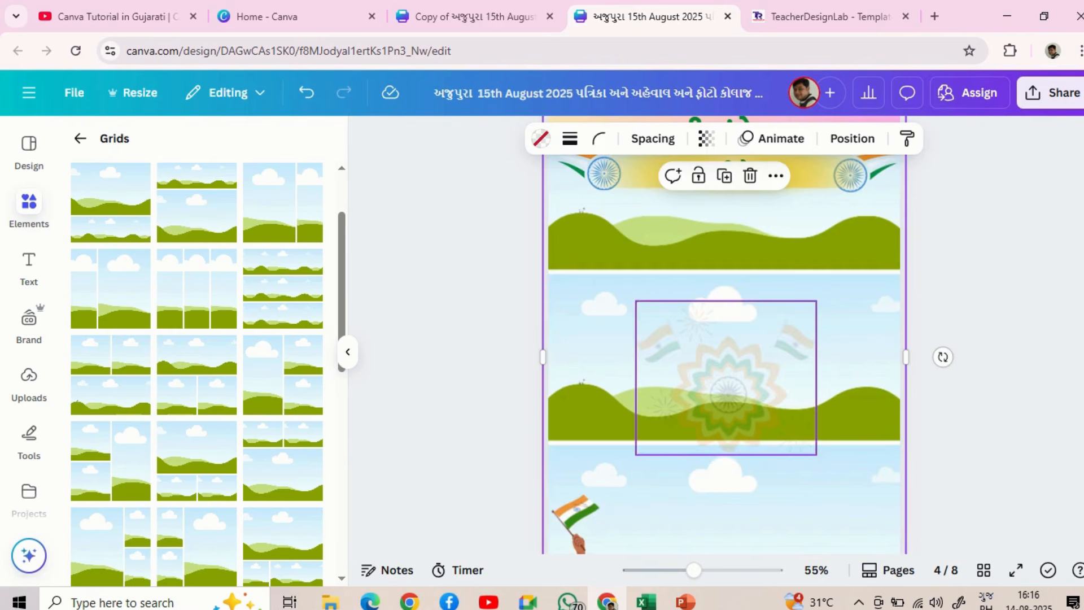
# - Resize the three-row grid on page 4 to fit between the તસ્વીરો heading and the bottom stripes, inside the page edges
pyautogui.scroll(4, 724, 338)
pyautogui.moveTo(906, 305); pyautogui.dragTo(892, 401)
pyautogui.scroll(-2, 892, 402)
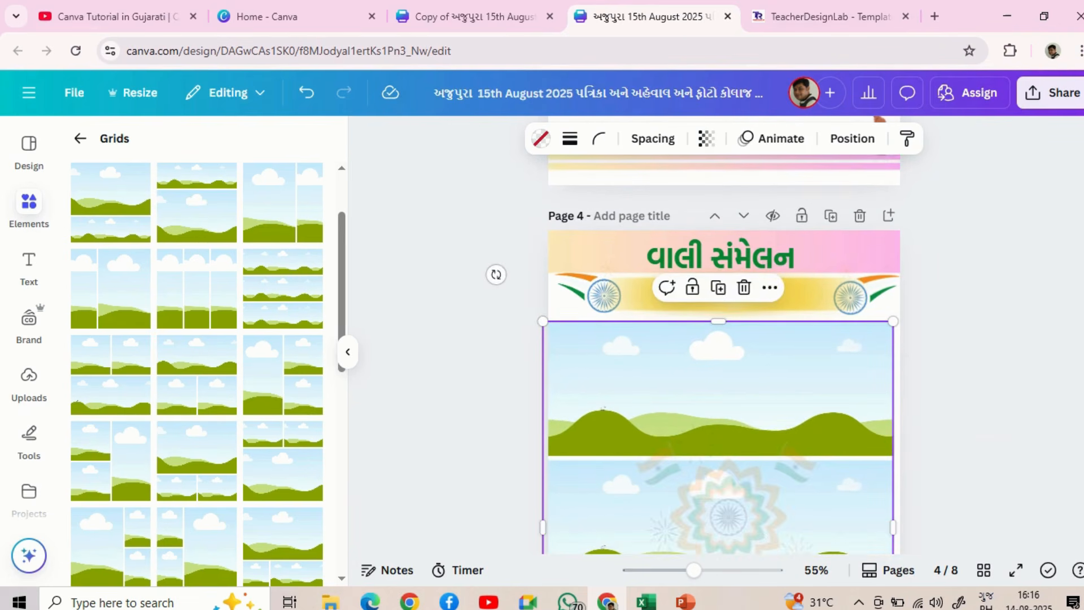
pyautogui.moveTo(542, 321)
pyautogui.mouseDown()
pyautogui.moveTo(586, 323)
pyautogui.moveTo(554, 321)
pyautogui.mouseUp()
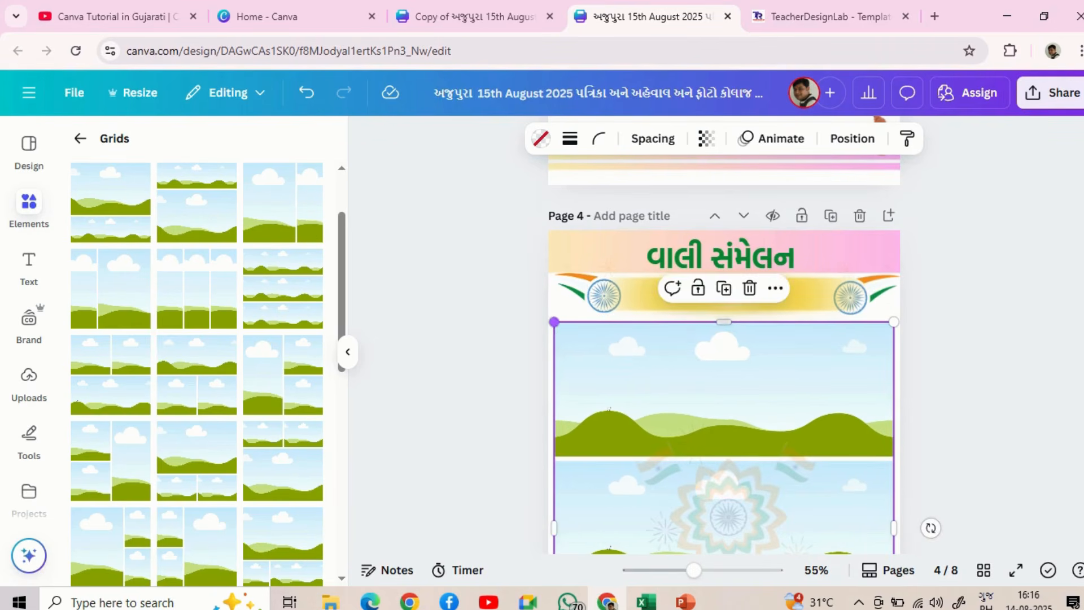
pyautogui.scroll(-6, 554, 321)
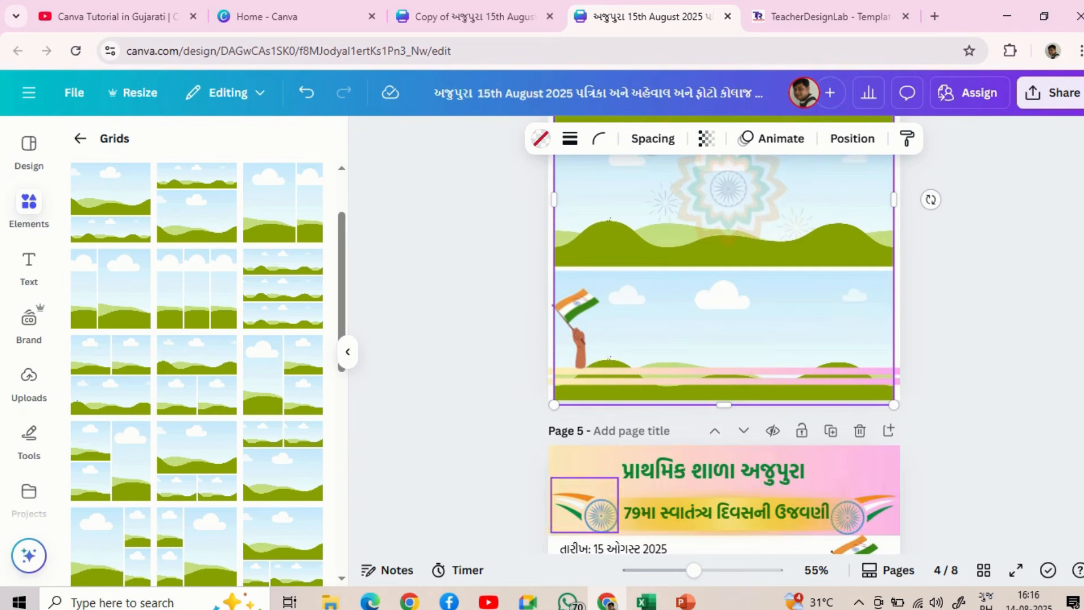
pyautogui.moveTo(554, 404); pyautogui.dragTo(554, 365)
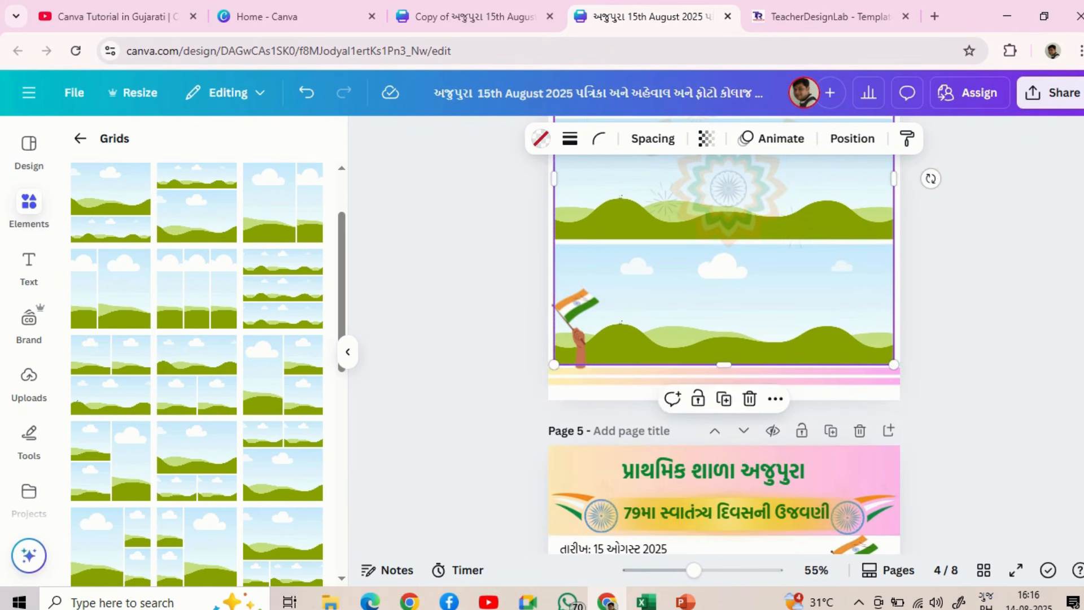
pyautogui.press('Escape')
pyautogui.scroll(3, 724, 335)
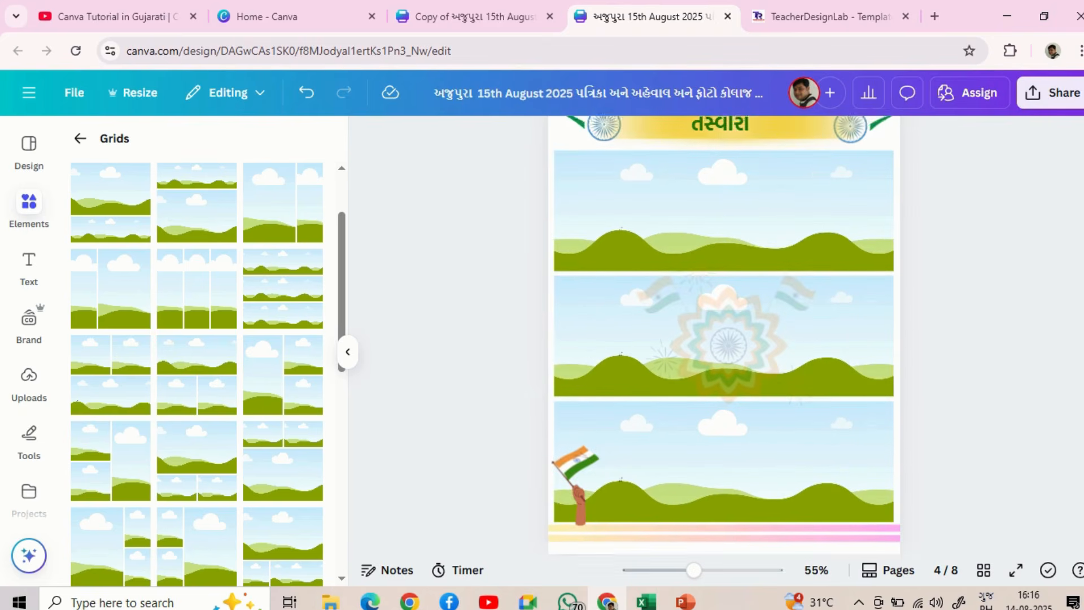
pyautogui.keyDown('ctrl'); pyautogui.scroll(-2, 723, 334); pyautogui.keyUp('ctrl')
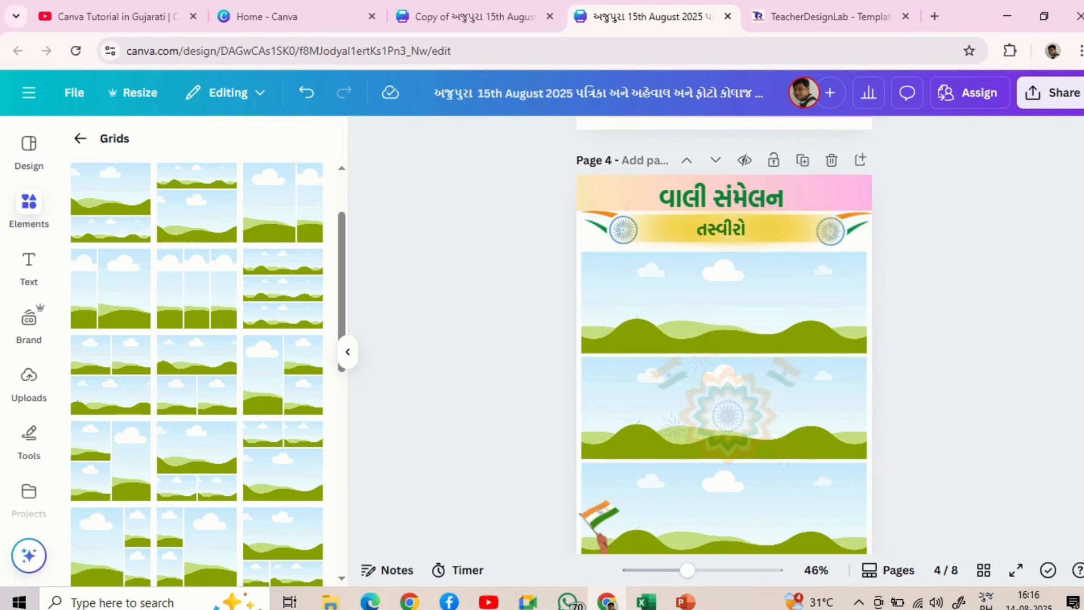
# - Show the uploaded images, open the file upload window and close it without choosing a file, and browse the available photos
pyautogui.click(28, 377)
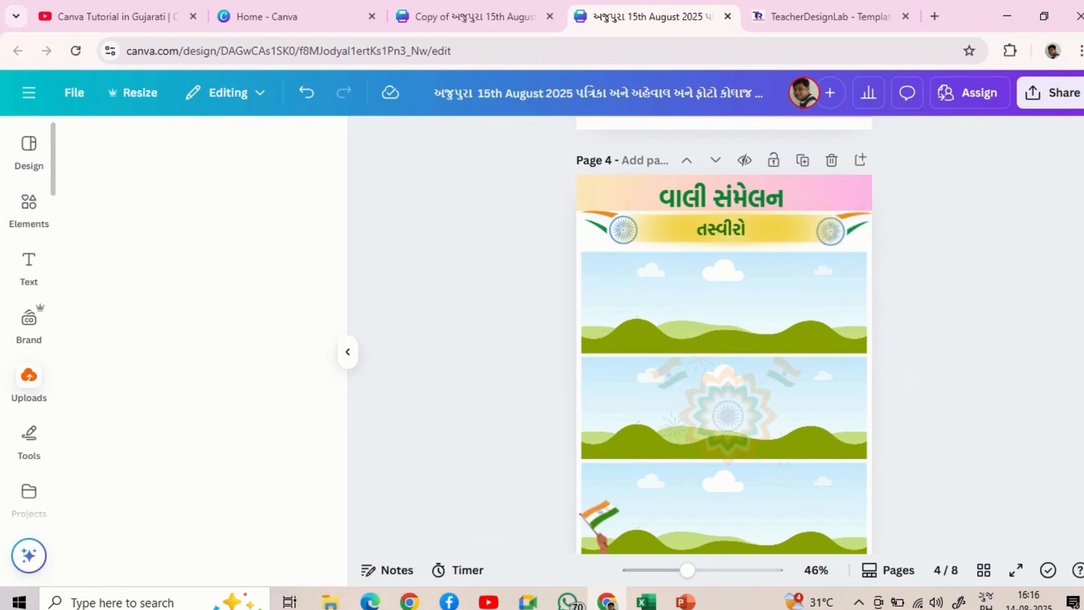
pyautogui.click(188, 184)
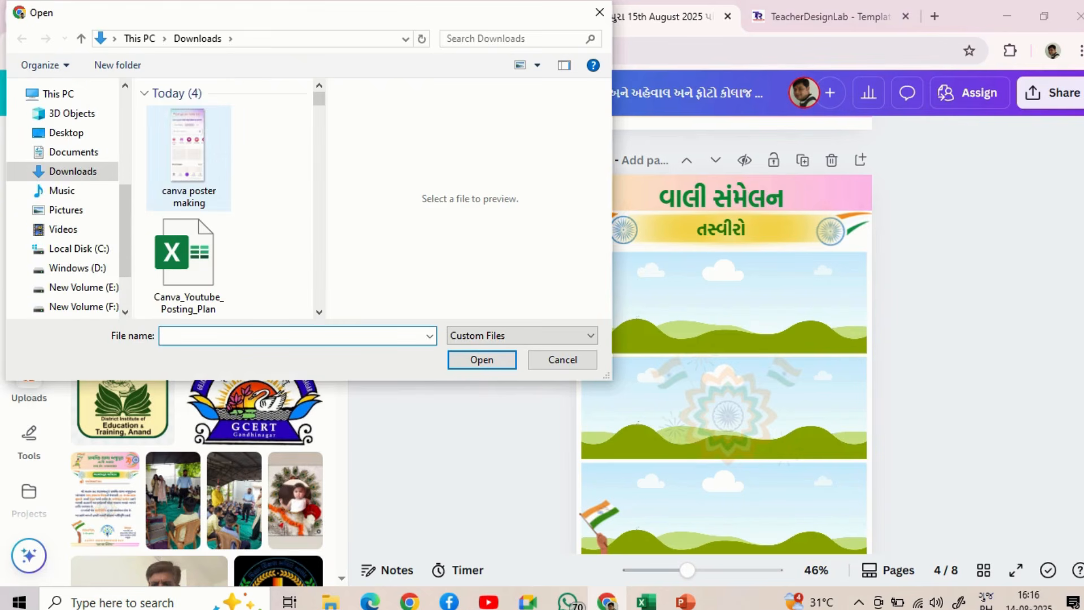
pyautogui.click(562, 359)
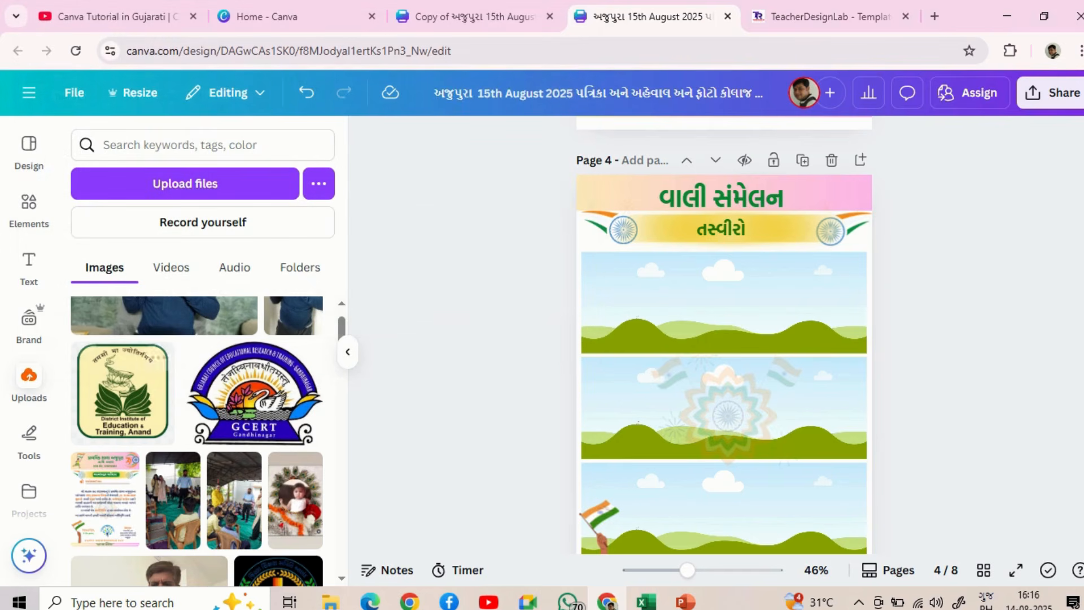
pyautogui.scroll(1, 196, 440)
pyautogui.scroll(-4, 197, 441)
pyautogui.scroll(-2, 196, 440)
pyautogui.scroll(5, 196, 441)
# - Fill the grid's top row on page 4 with the wide photo of the pointing man and adjust its crop
pyautogui.moveTo(163, 349); pyautogui.dragTo(723, 332)
pyautogui.doubleClick(724, 302)
pyautogui.click(271, 558)
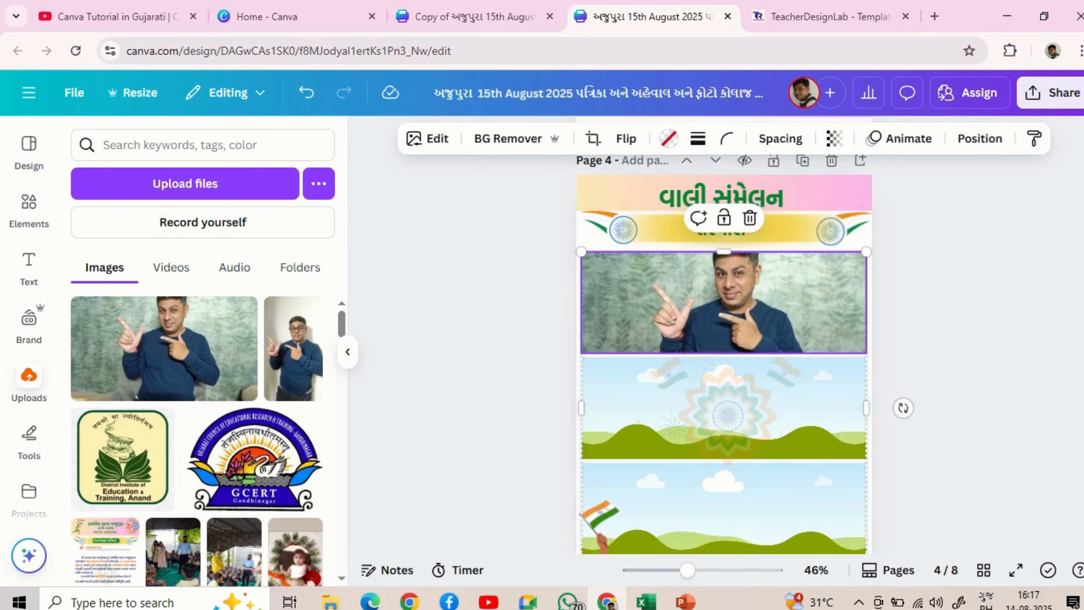
# - Fill the grid's middle row with the upright photo of the pointing man and shift its crop to show the face
pyautogui.moveTo(294, 347); pyautogui.dragTo(727, 409)
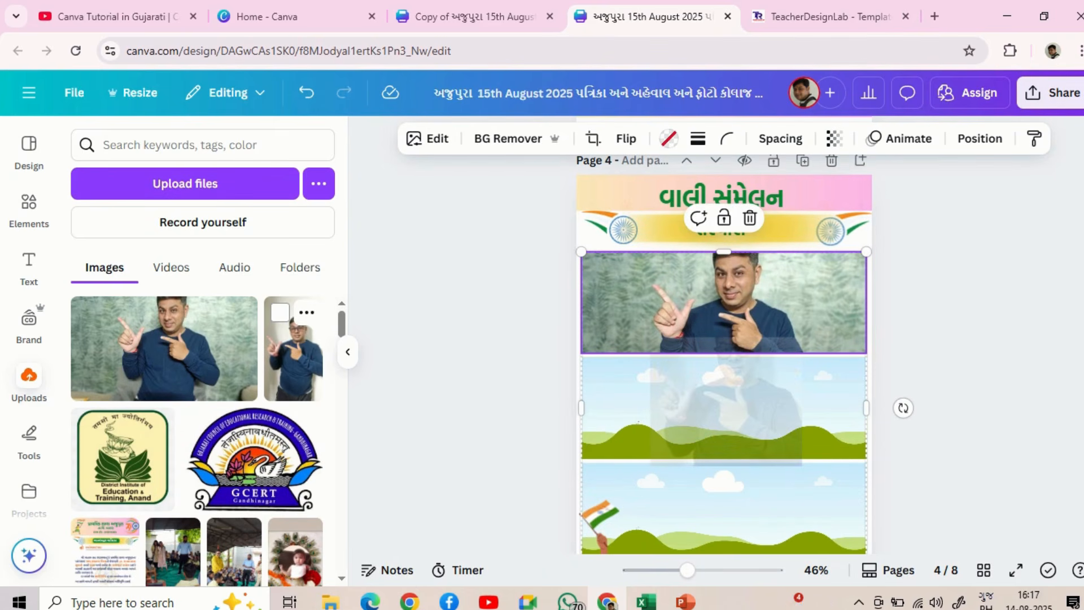
pyautogui.moveTo(726, 403); pyautogui.dragTo(717, 512)
pyautogui.doubleClick(717, 407)
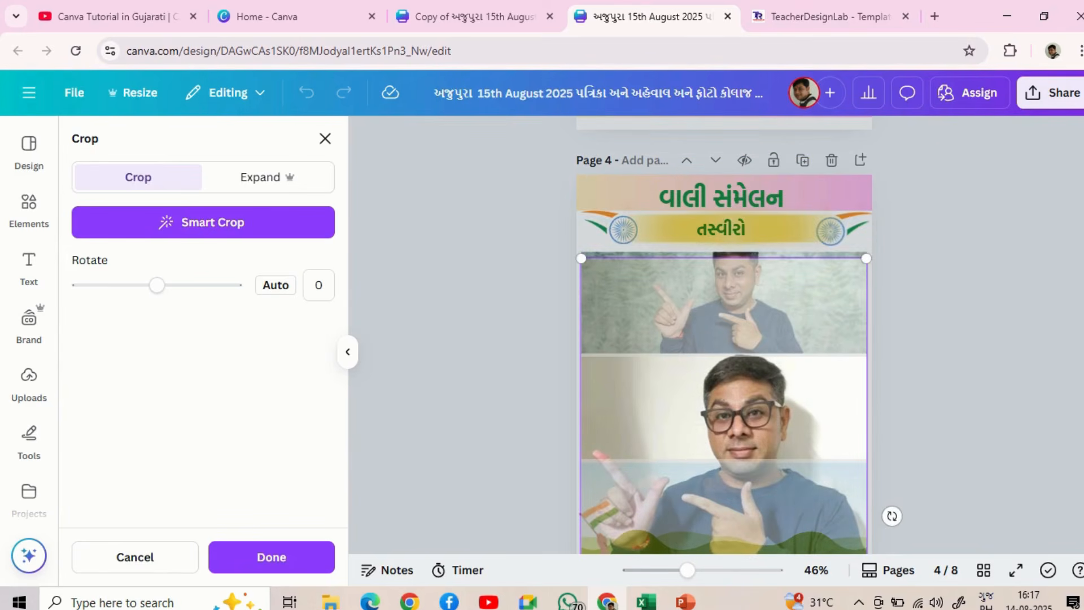
pyautogui.press('Return')
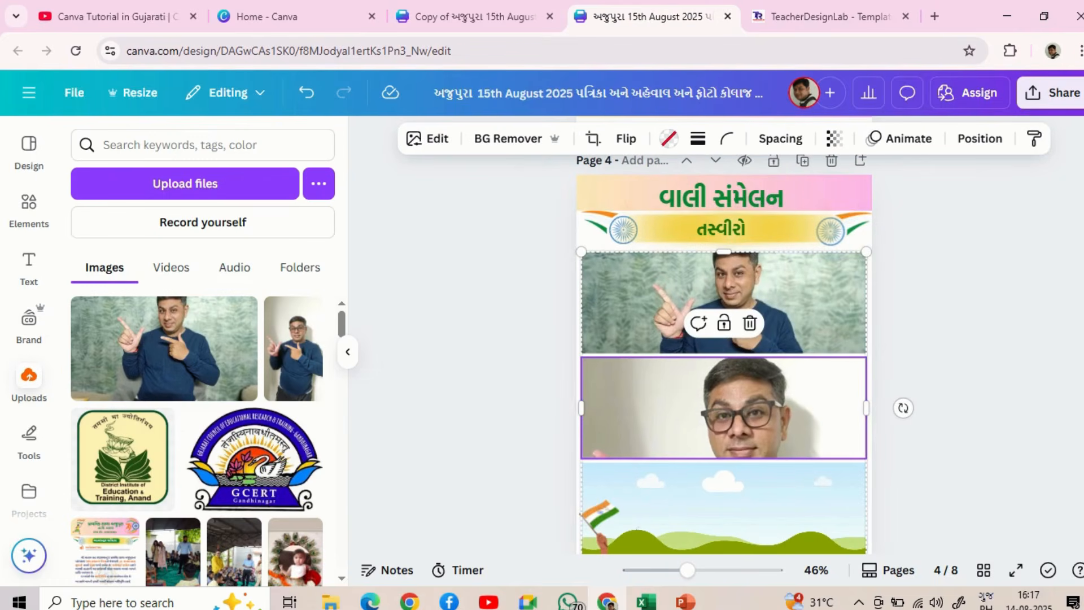
# - Fill the page 4 grid with group photos: cake cutting in the top row, blue-banner ceremony in the middle, seated group in the bottom
pyautogui.scroll(-5, 196, 440)
pyautogui.scroll(-5, 196, 440)
pyautogui.moveTo(243, 392); pyautogui.dragTo(723, 302)
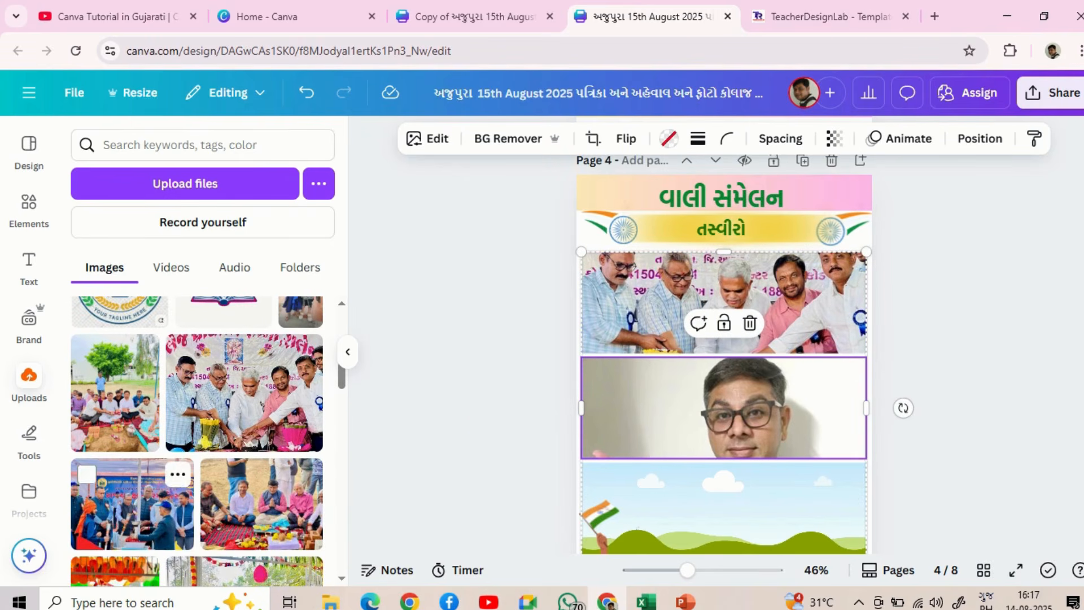
pyautogui.moveTo(132, 504); pyautogui.dragTo(723, 407)
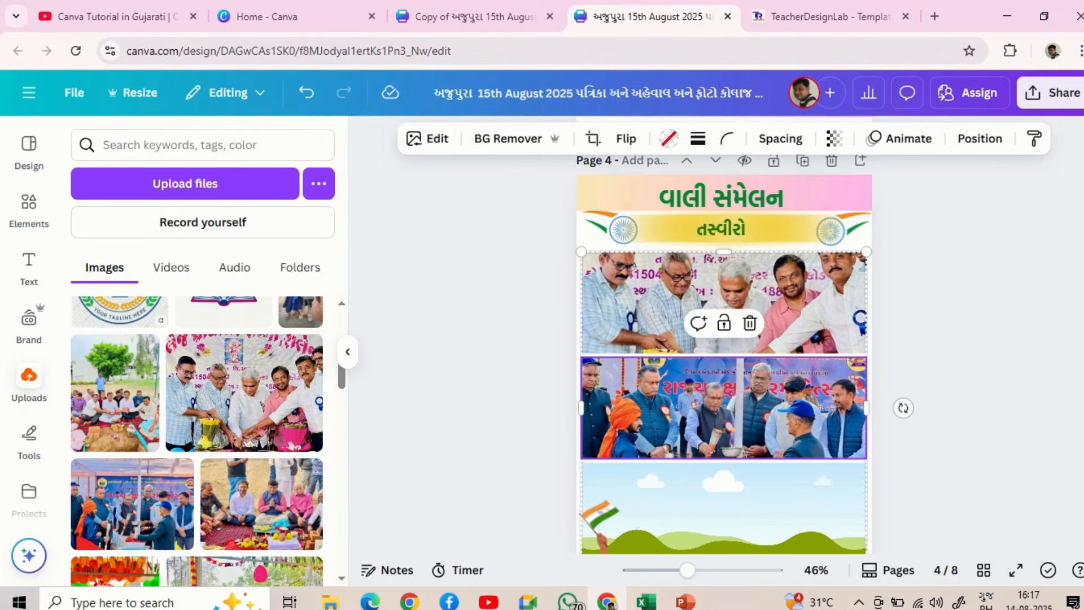
pyautogui.scroll(-2, 723, 338)
pyautogui.moveTo(262, 504); pyautogui.dragTo(649, 443)
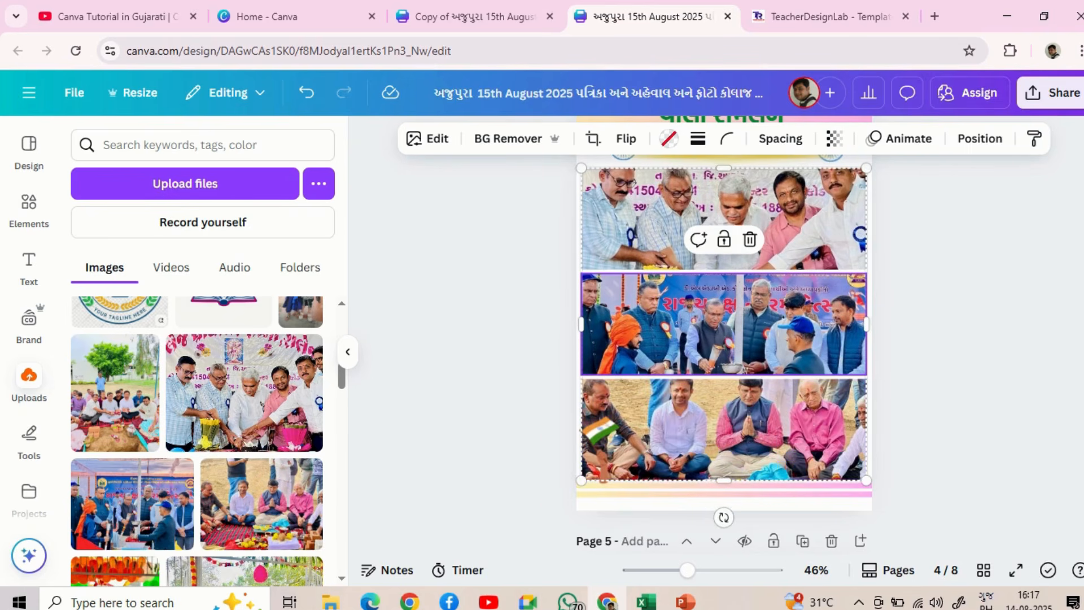
# - Reposition the cake-cutting photo inside the top row of the page 4 grid so the group is better framed
pyautogui.scroll(3, 723, 338)
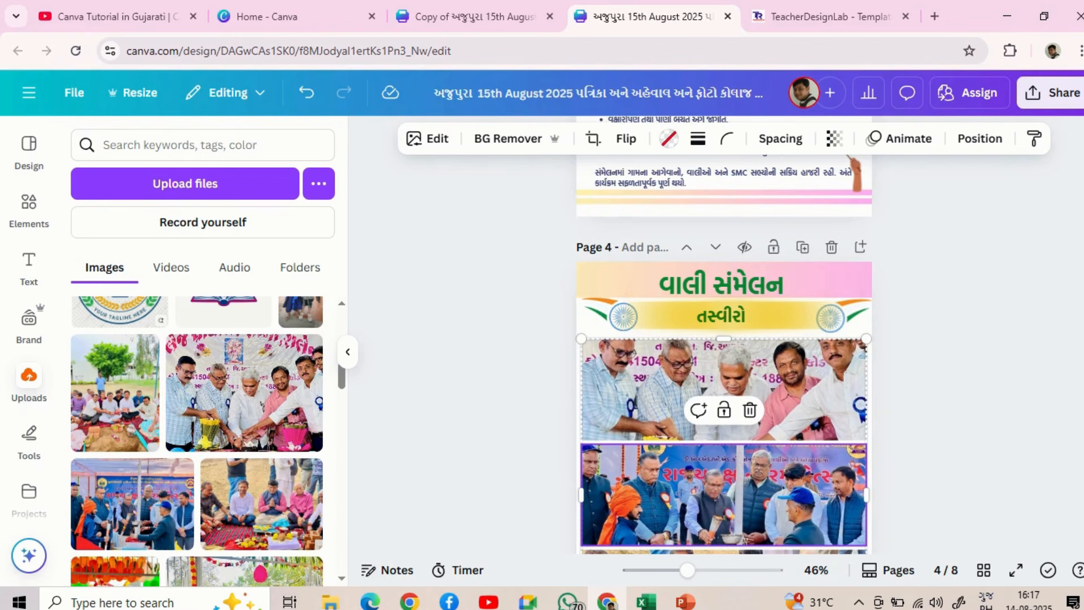
pyautogui.scroll(-3, 722, 339)
pyautogui.doubleClick(724, 332)
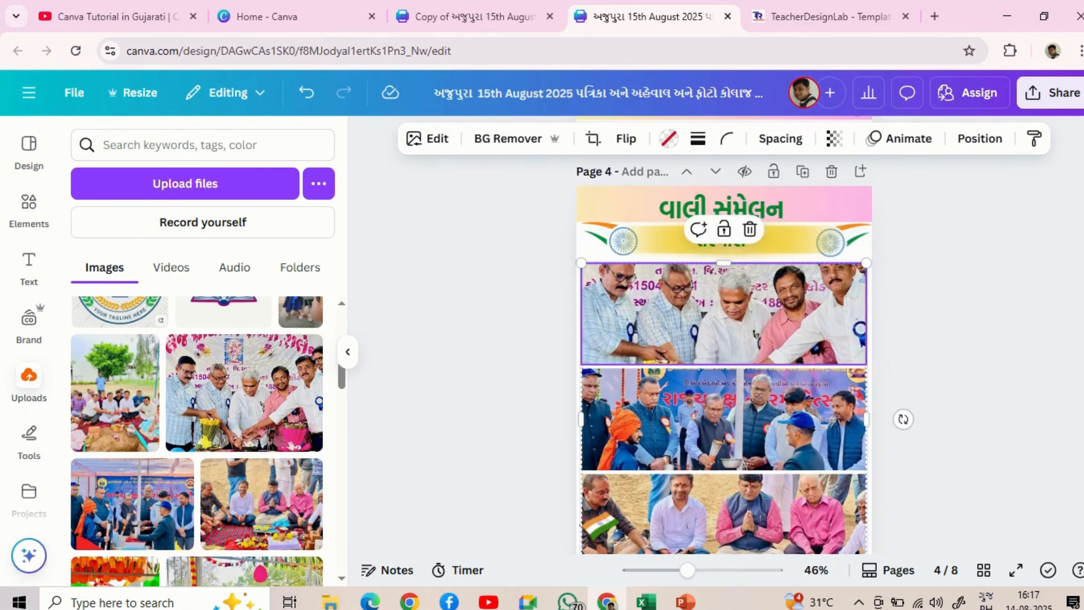
pyautogui.moveTo(724, 332); pyautogui.dragTo(724, 346)
pyautogui.click(937, 361)
pyautogui.moveTo(941, 251); pyautogui.dragTo(968, 351)
# - Examine the page 5 report for 79મા સ્વાતંત્ર્ય દિવસની ઉજવણી, including its date, place and body text
pyautogui.scroll(-3, 968, 351)
pyautogui.scroll(-3, 723, 334)
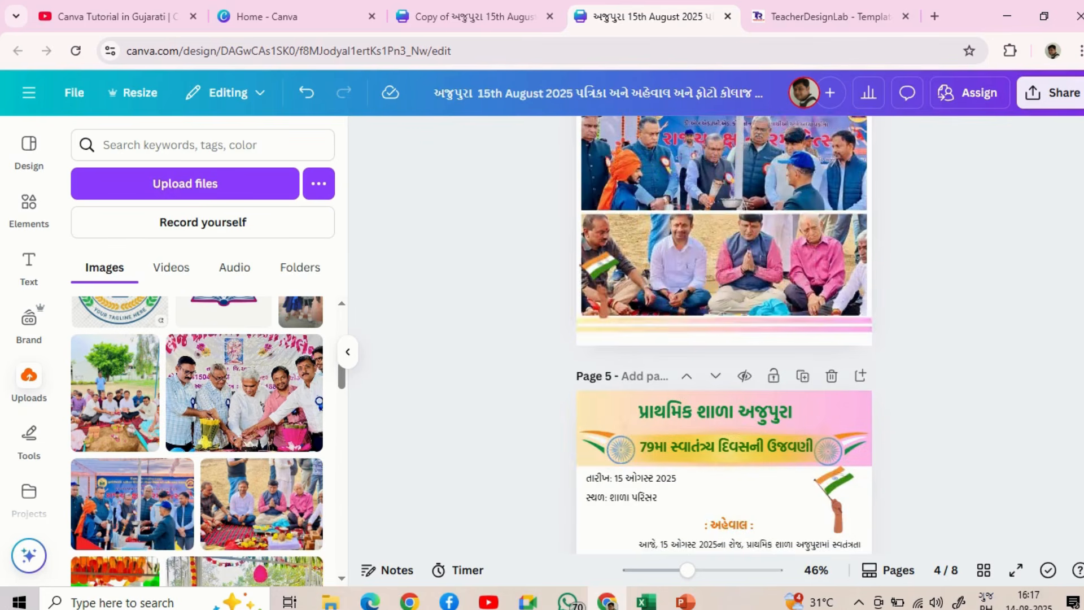
pyautogui.scroll(-2, 724, 334)
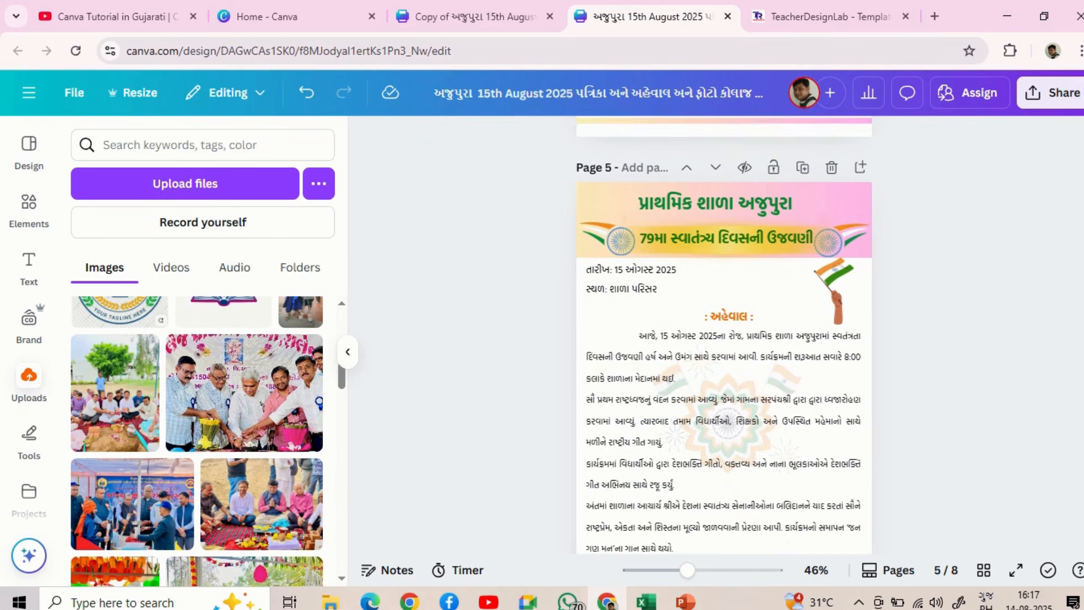
pyautogui.scroll(-1, 724, 334)
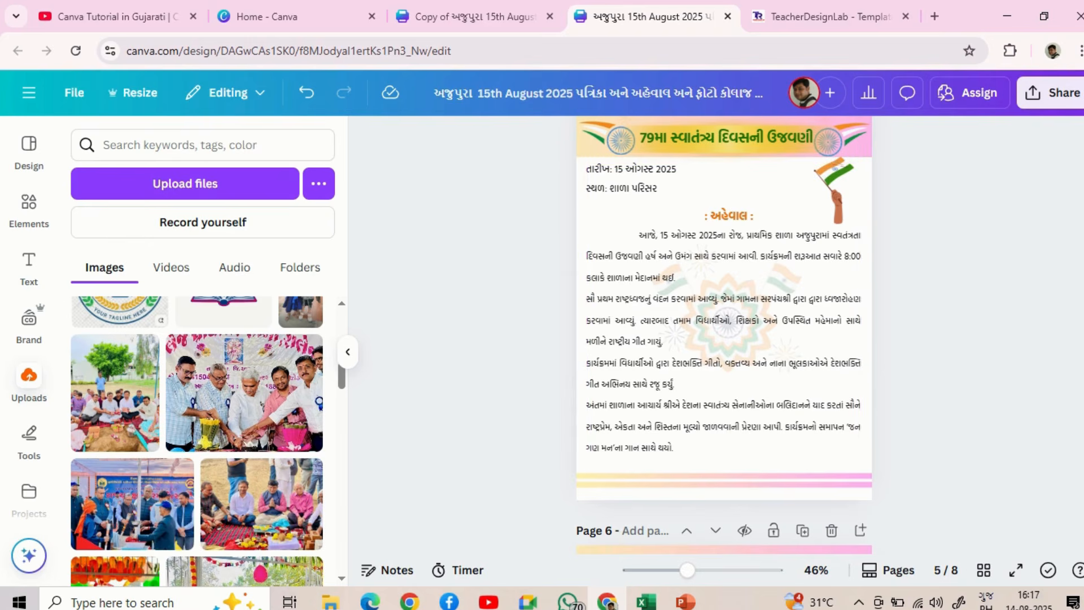
pyautogui.scroll(-2, 723, 334)
pyautogui.scroll(2, 723, 334)
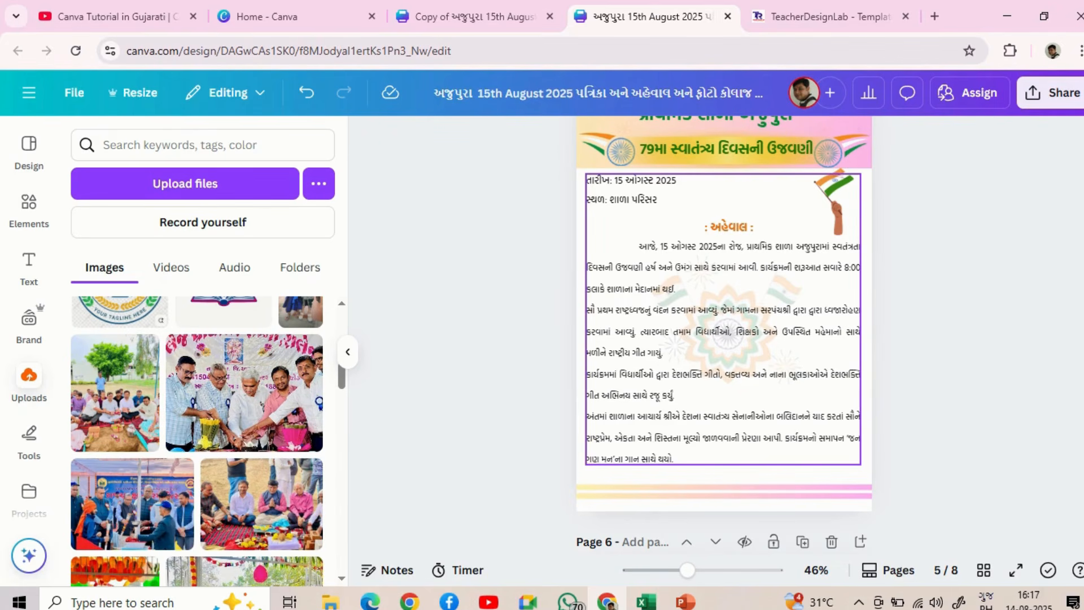
pyautogui.scroll(-2, 724, 334)
pyautogui.scroll(1, 724, 334)
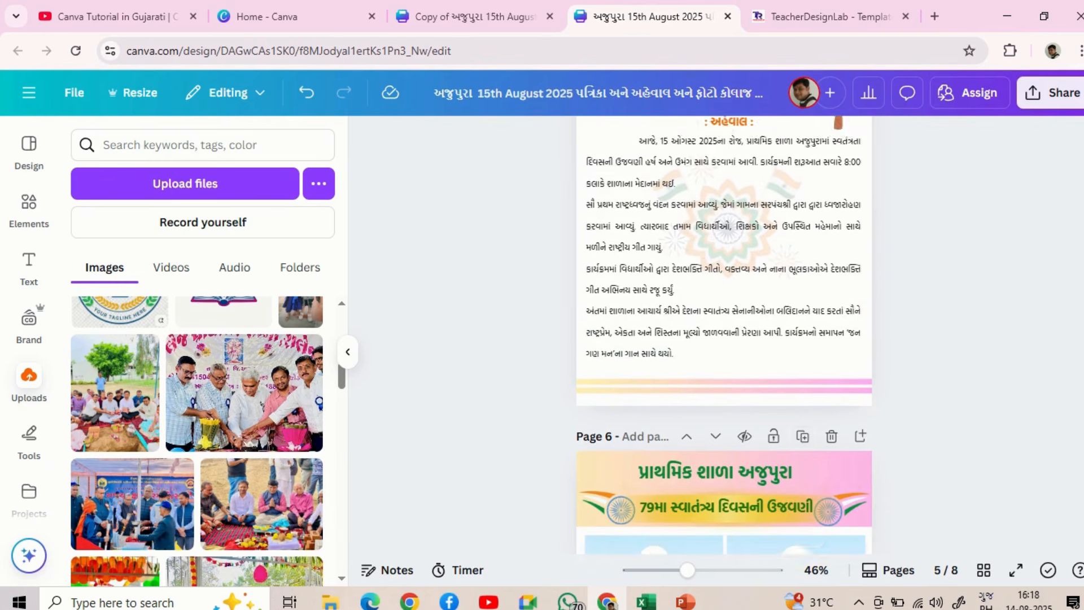
pyautogui.scroll(2, 723, 334)
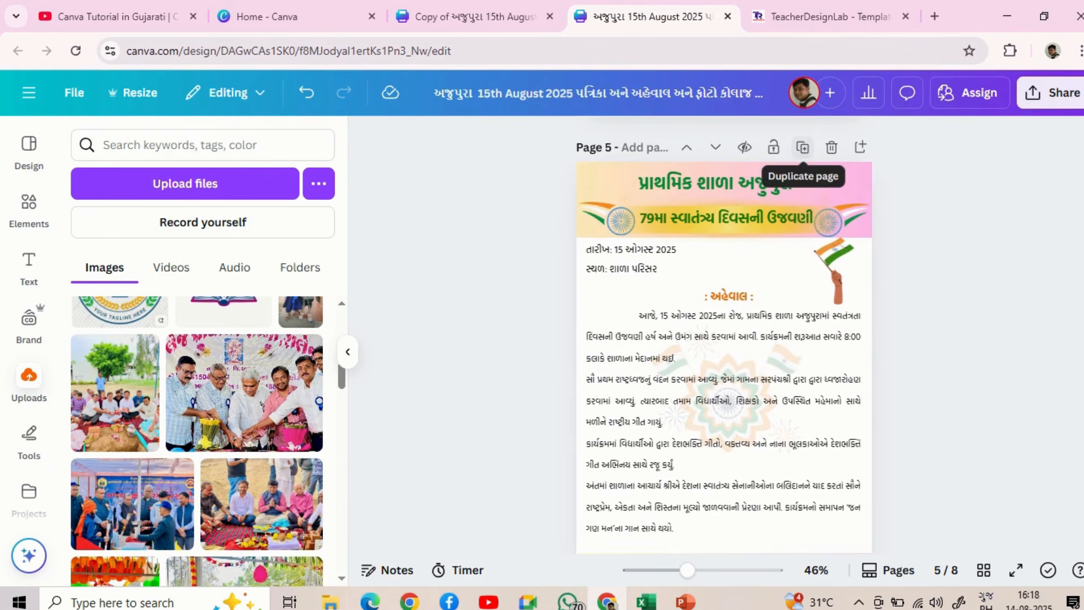
# - Duplicate the report page 5 and select all body paragraphs below the અહેવાલ heading on the copy
pyautogui.click(802, 147)
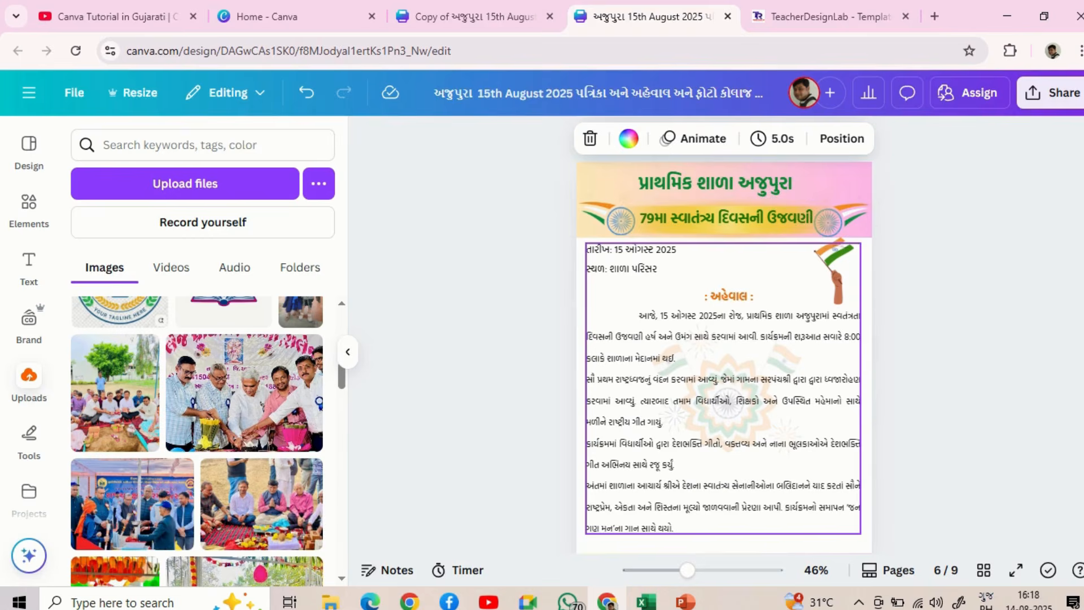
pyautogui.click(639, 316)
pyautogui.click(639, 316)
pyautogui.click(639, 316)
pyautogui.moveTo(639, 316); pyautogui.dragTo(672, 527)
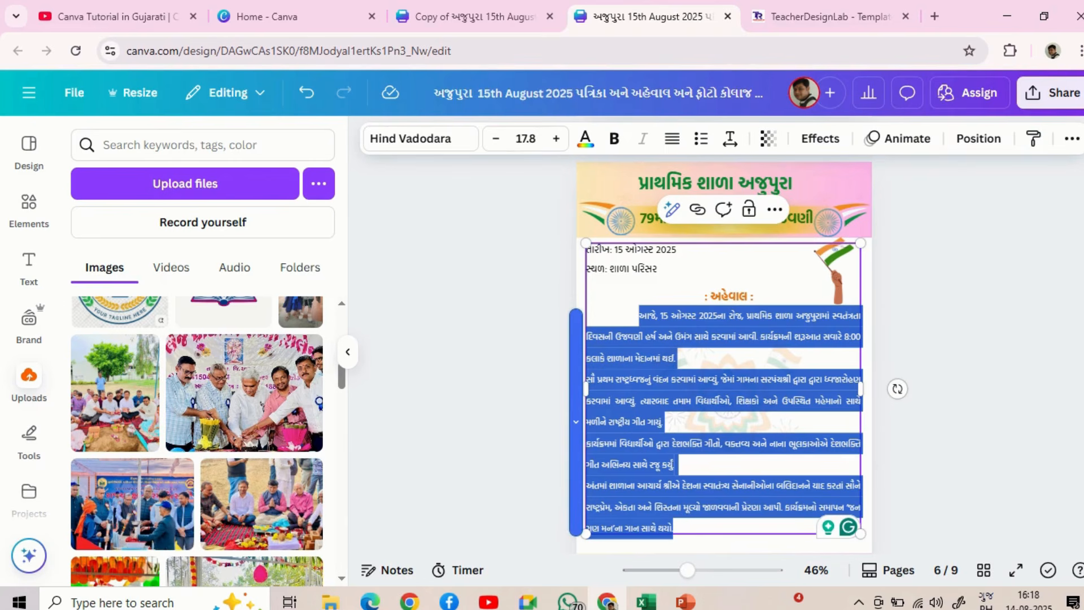
pyautogui.click(960, 384)
# - Compare the original report with its copy and delete the duplicated report page 6
pyautogui.scroll(4, 959, 384)
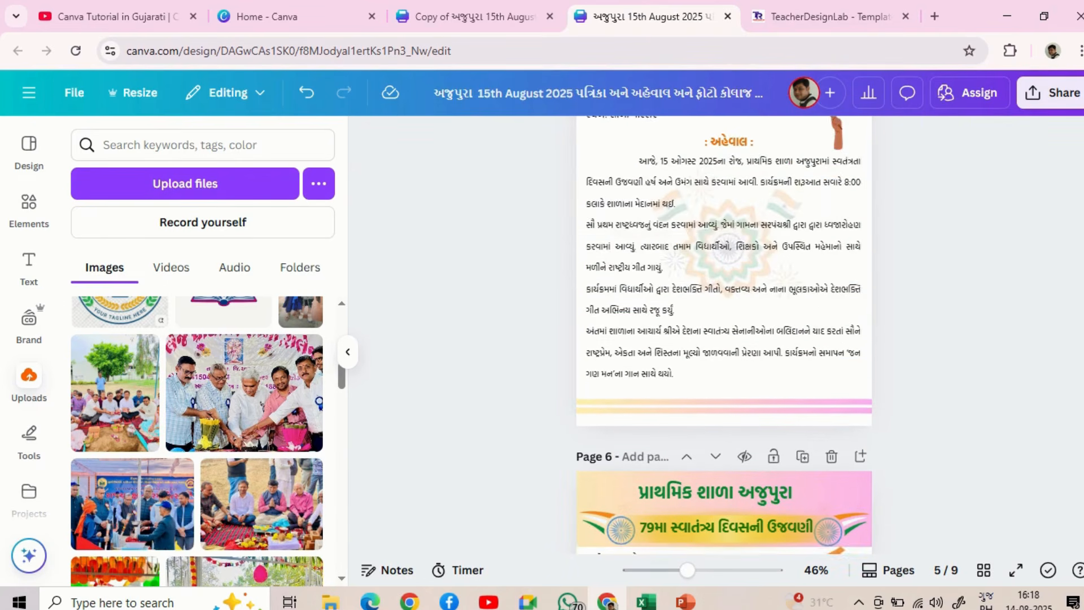
pyautogui.scroll(3, 723, 333)
pyautogui.scroll(2, 724, 333)
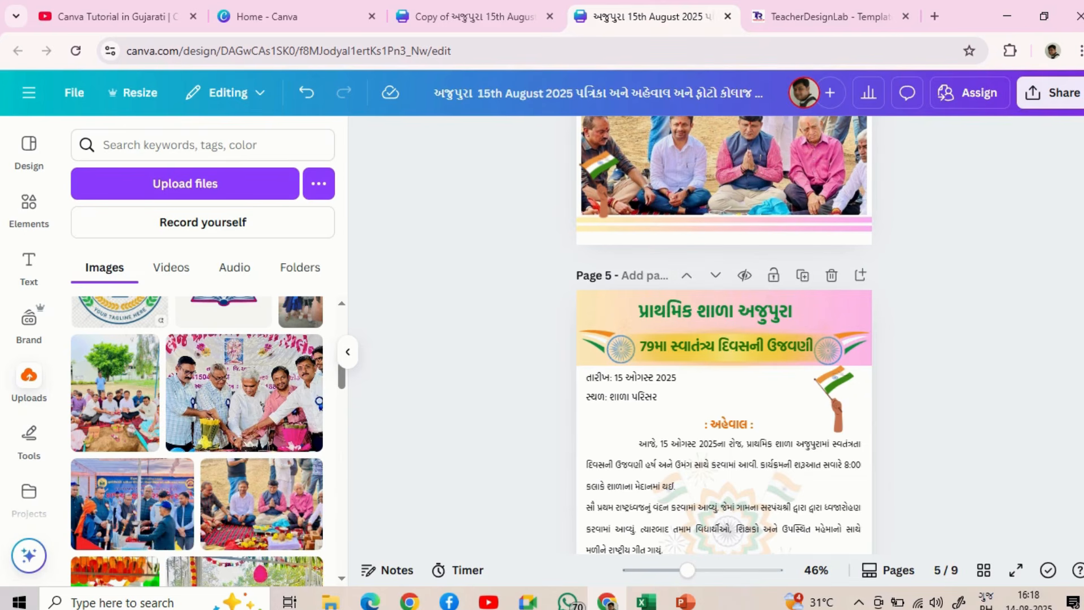
pyautogui.scroll(-2, 723, 333)
pyautogui.scroll(3, 724, 333)
pyautogui.scroll(-3, 724, 333)
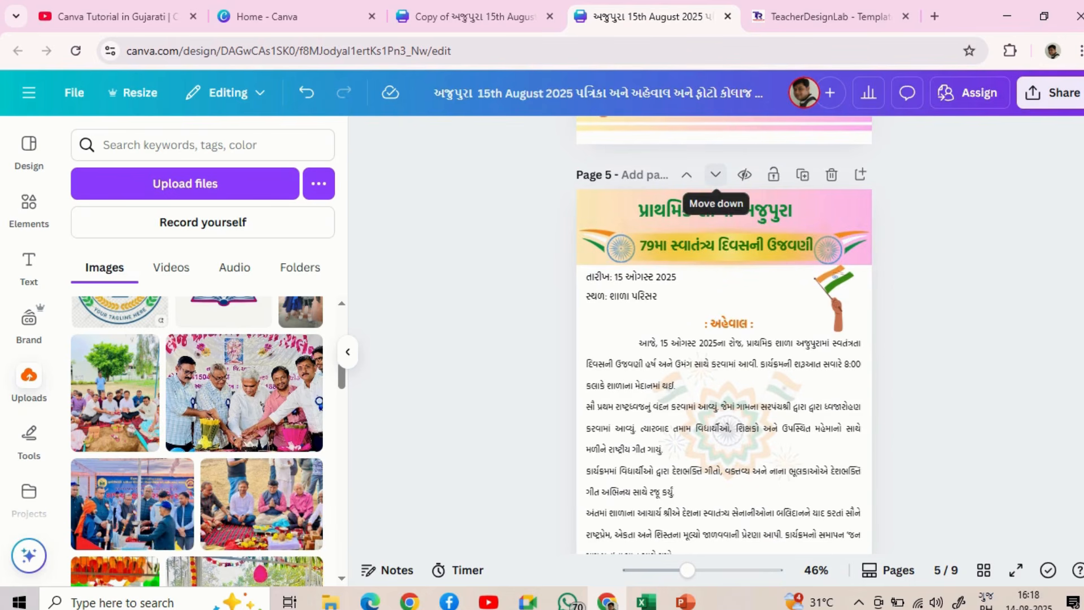
pyautogui.scroll(-5, 724, 389)
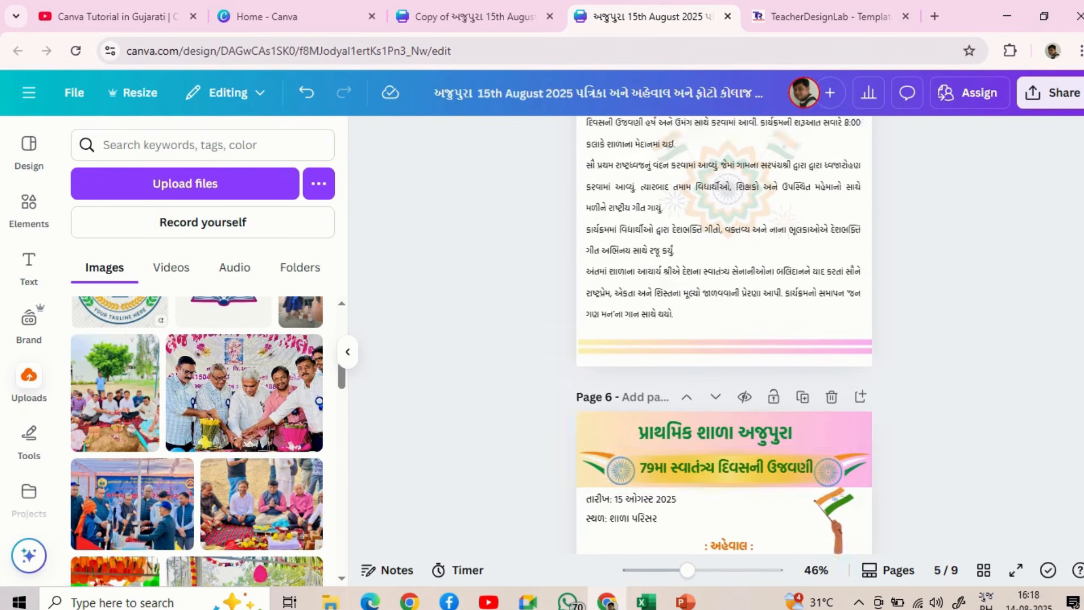
pyautogui.scroll(-5, 723, 390)
pyautogui.scroll(4, 723, 389)
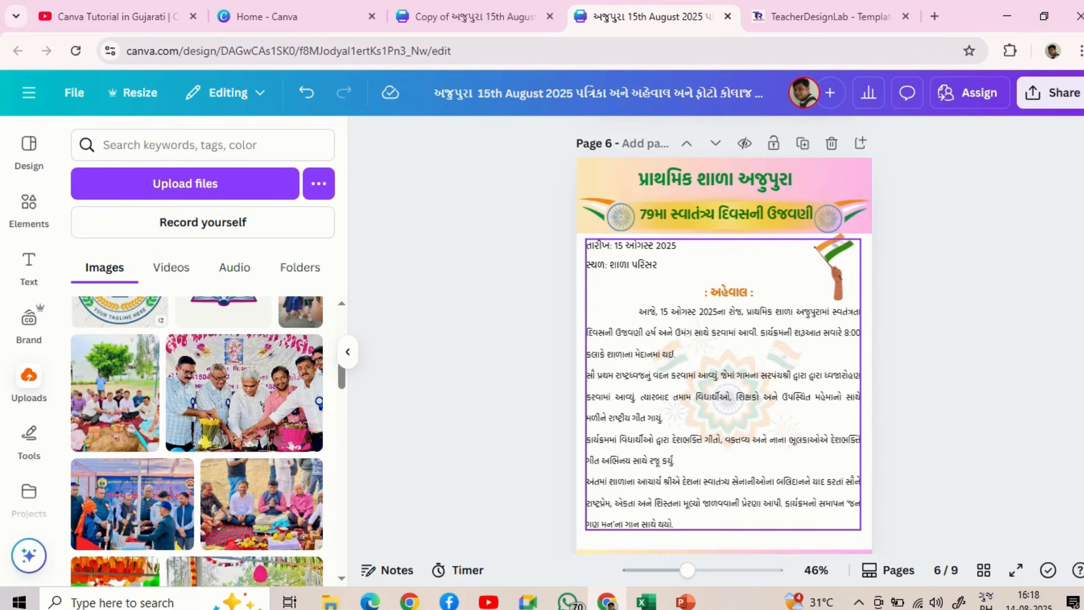
pyautogui.click(831, 232)
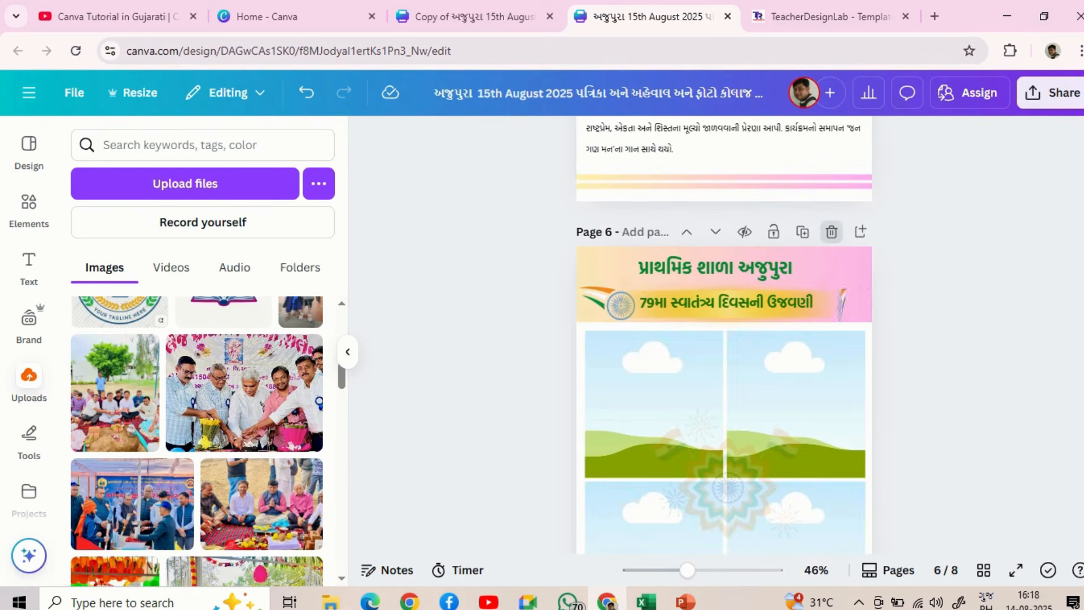
# - Examine the photo collage grids on pages 6 and 7, and go back to the સ્વાતંત્ર્ય દિન cover on page 2
pyautogui.scroll(-3, 723, 361)
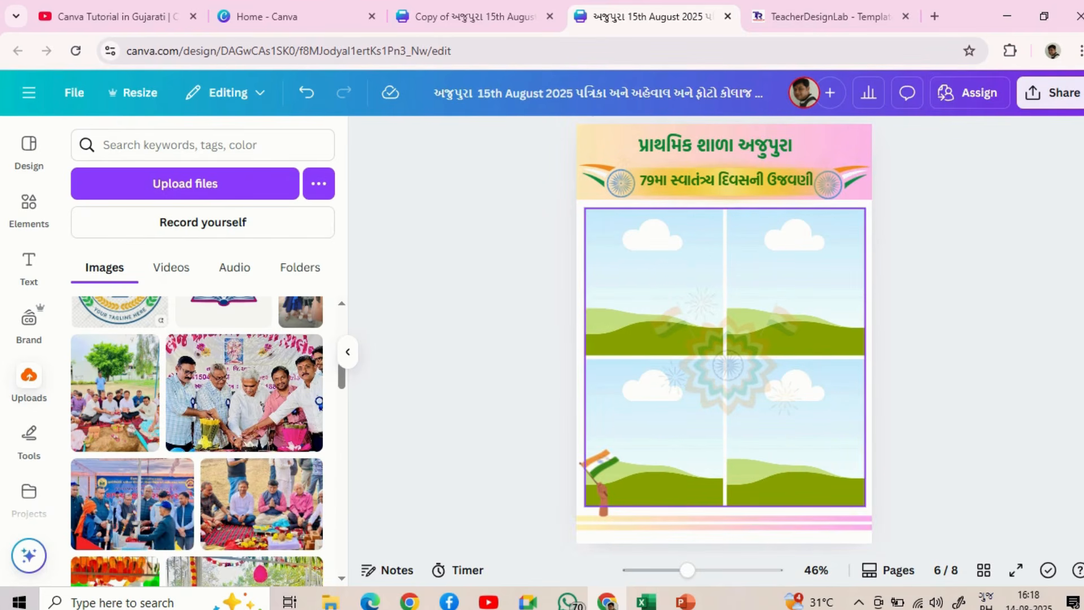
pyautogui.scroll(-2, 723, 339)
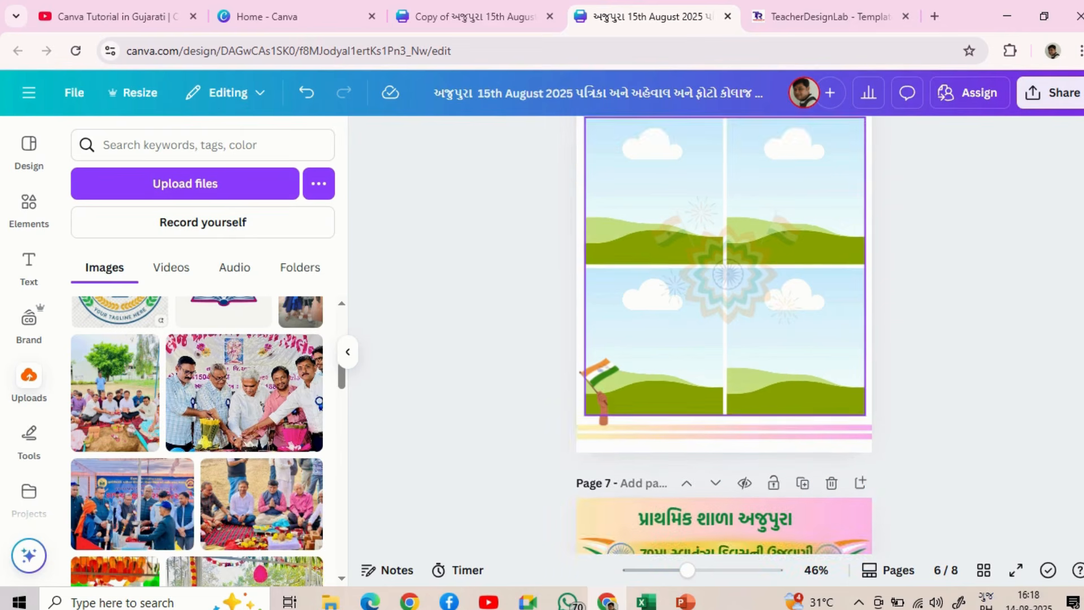
pyautogui.scroll(-9, 725, 322)
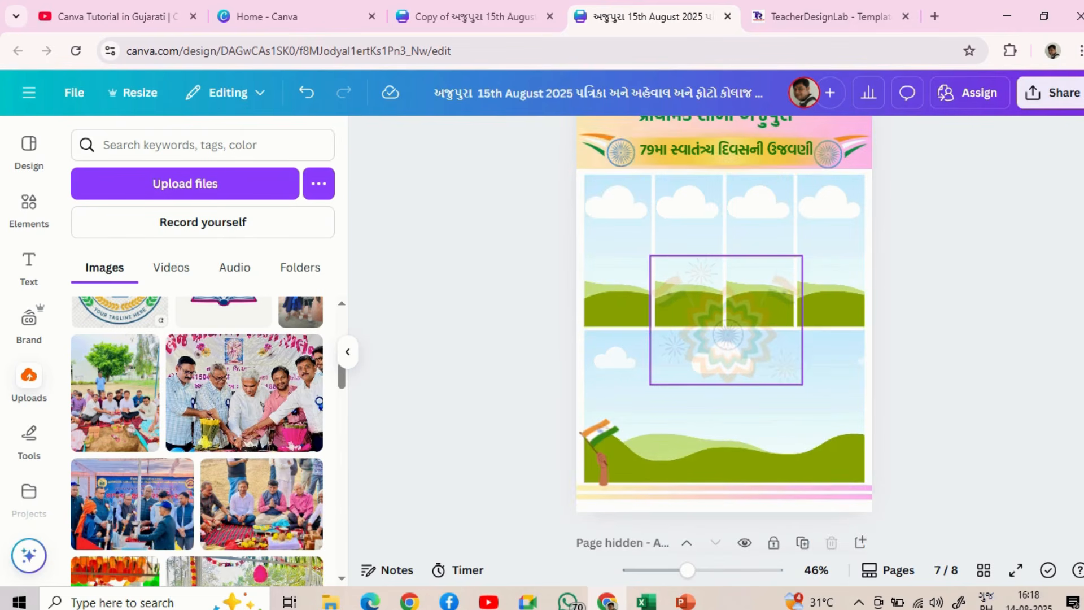
pyautogui.scroll(10, 725, 322)
pyautogui.scroll(20, 724, 333)
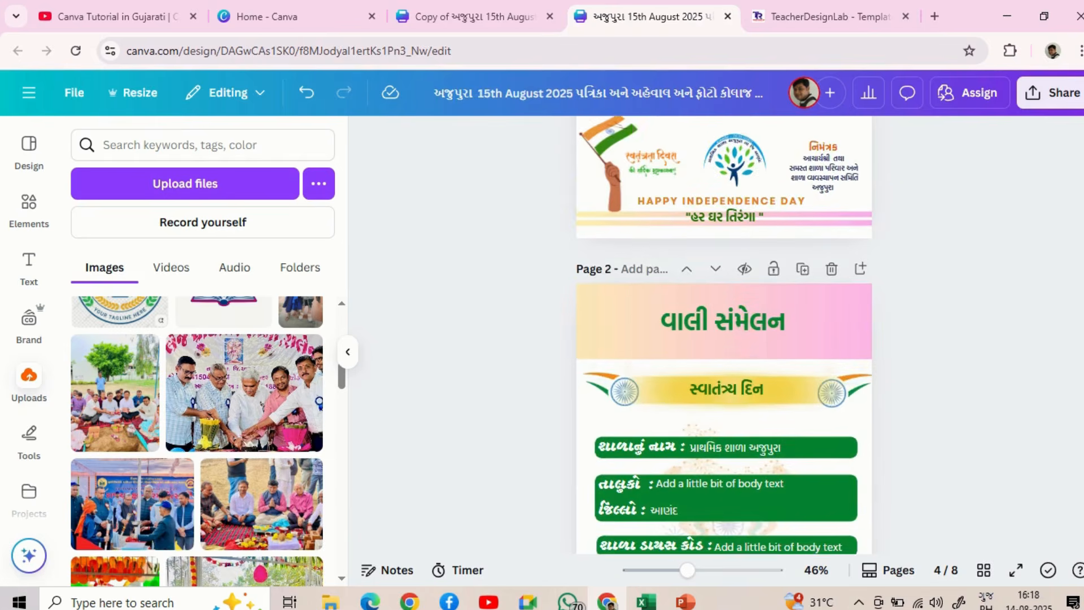
pyautogui.scroll(-5, 723, 333)
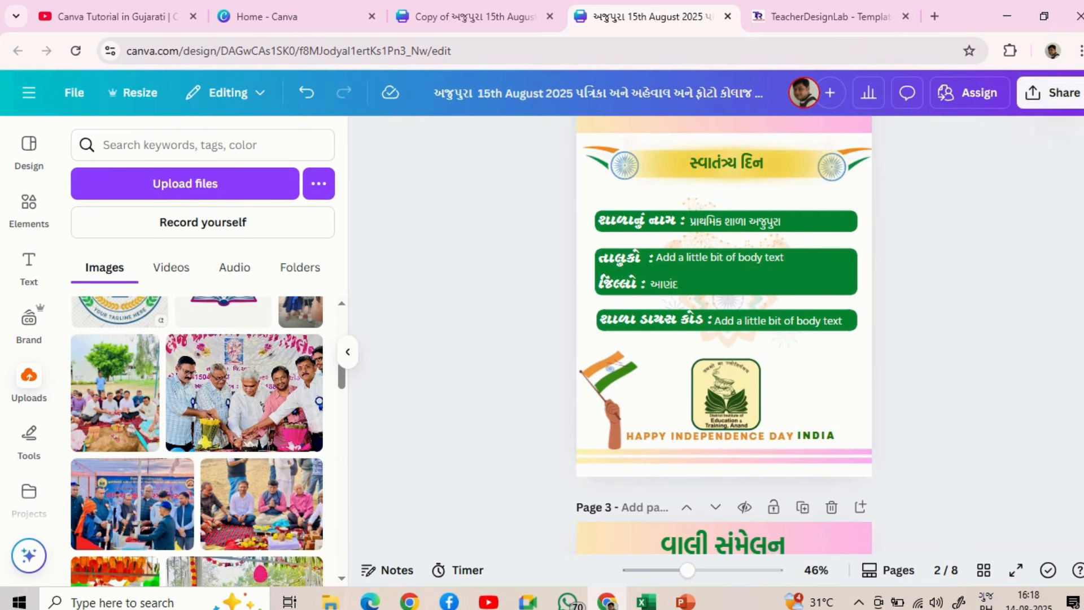
# - Open the design's download settings and exclude page 1 so that only pages 2–7 are selected
pyautogui.click(1053, 92)
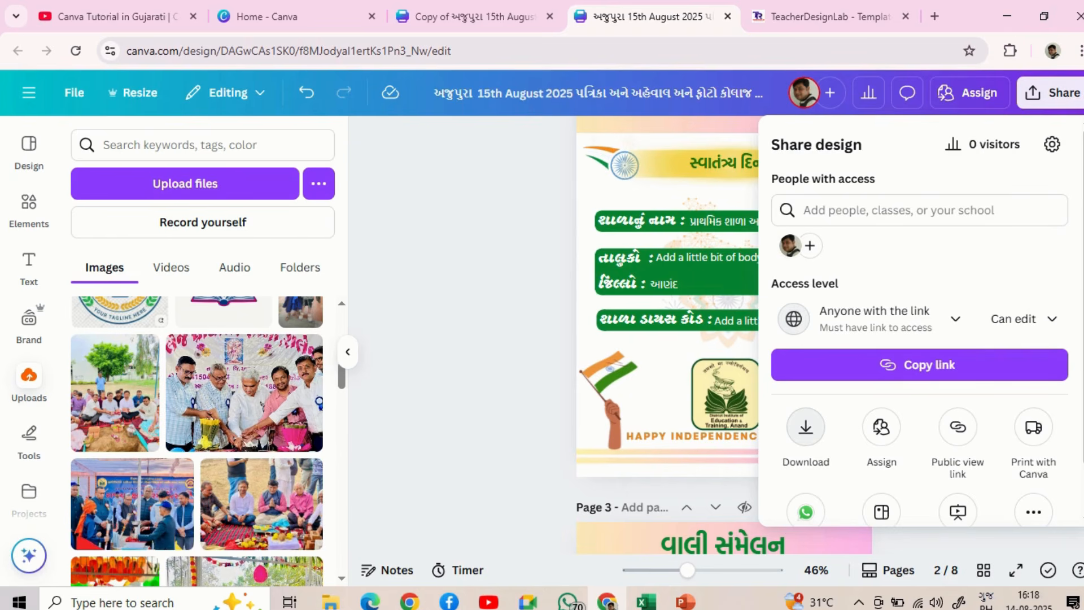
pyautogui.click(805, 426)
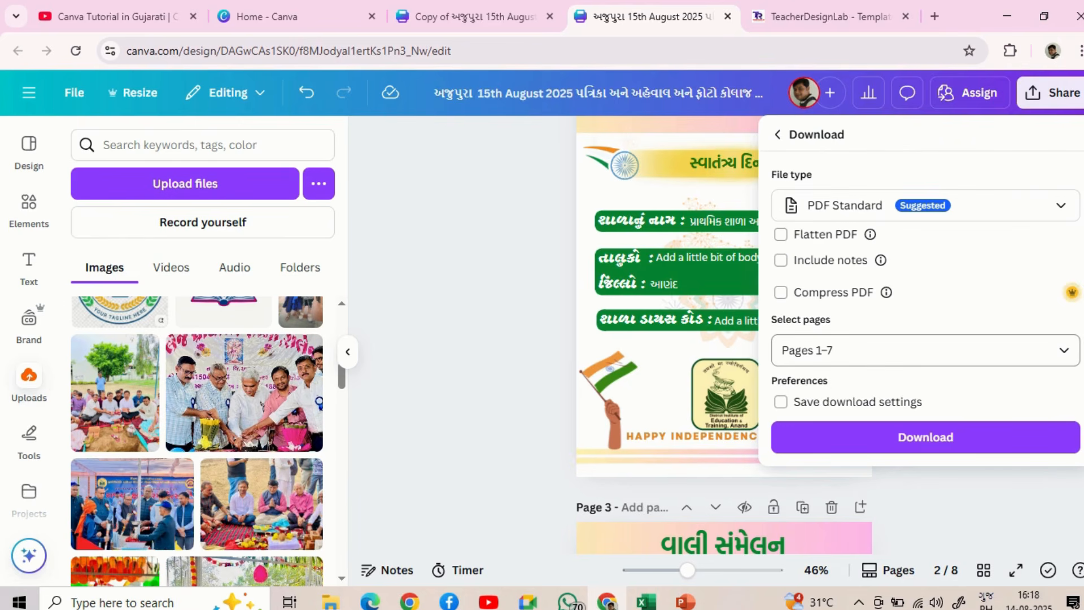
pyautogui.click(925, 350)
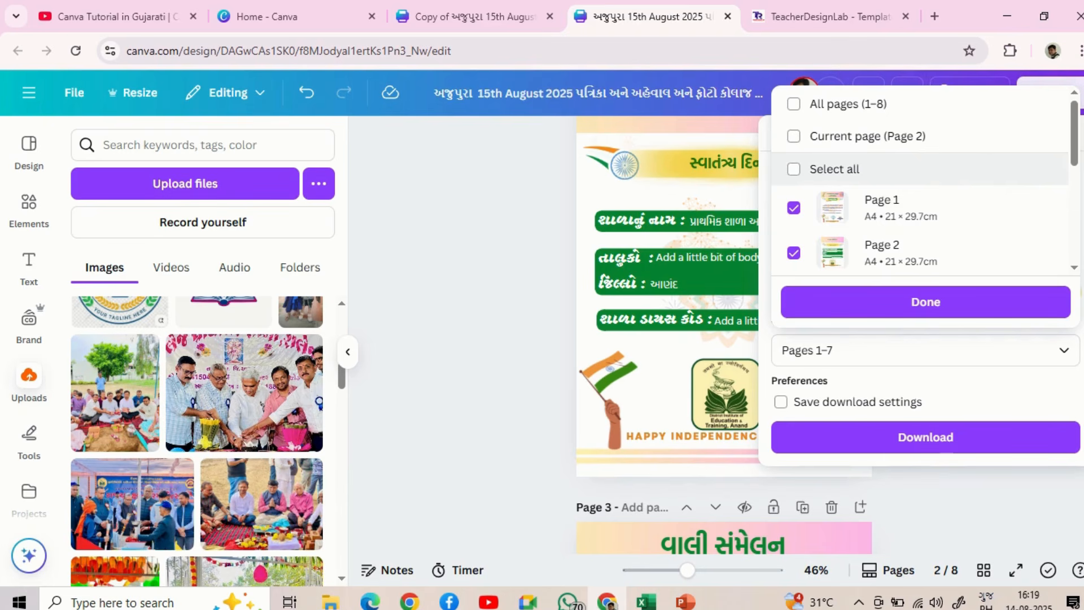
pyautogui.click(793, 207)
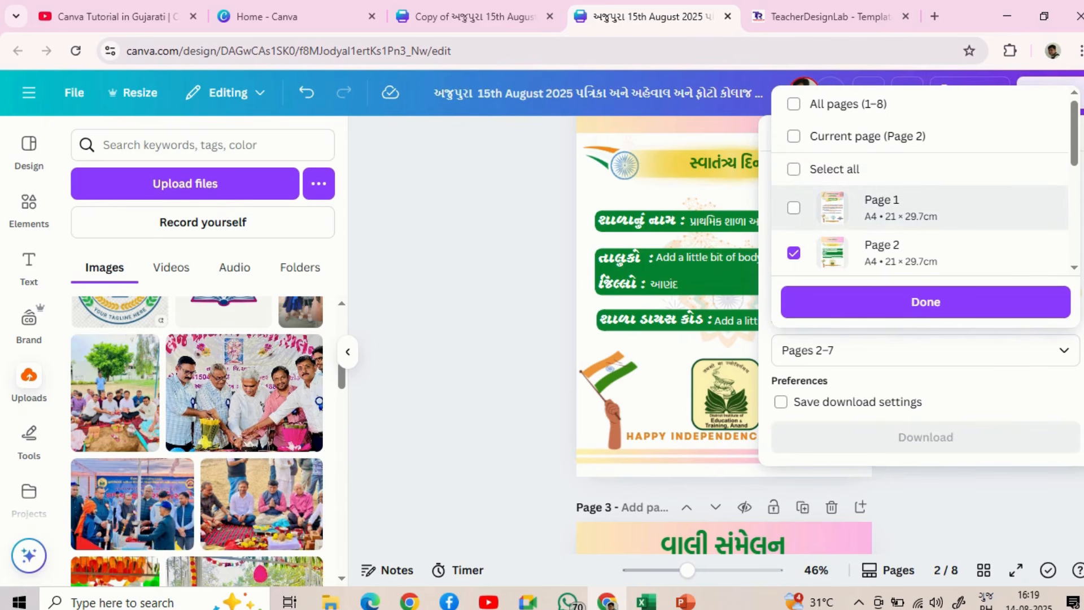
pyautogui.scroll(-5, 920, 203)
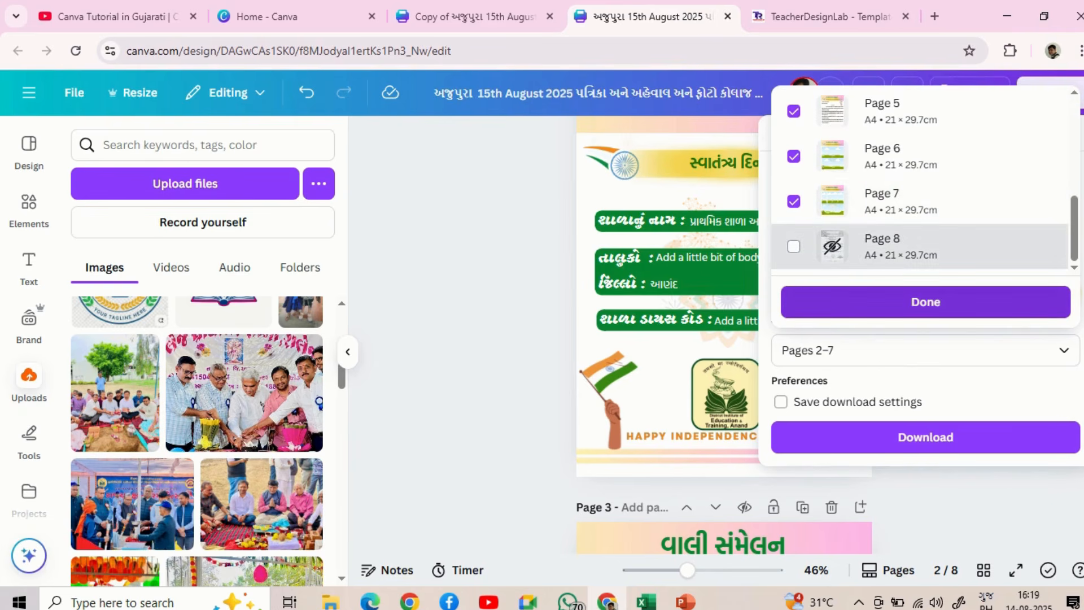
pyautogui.click(926, 302)
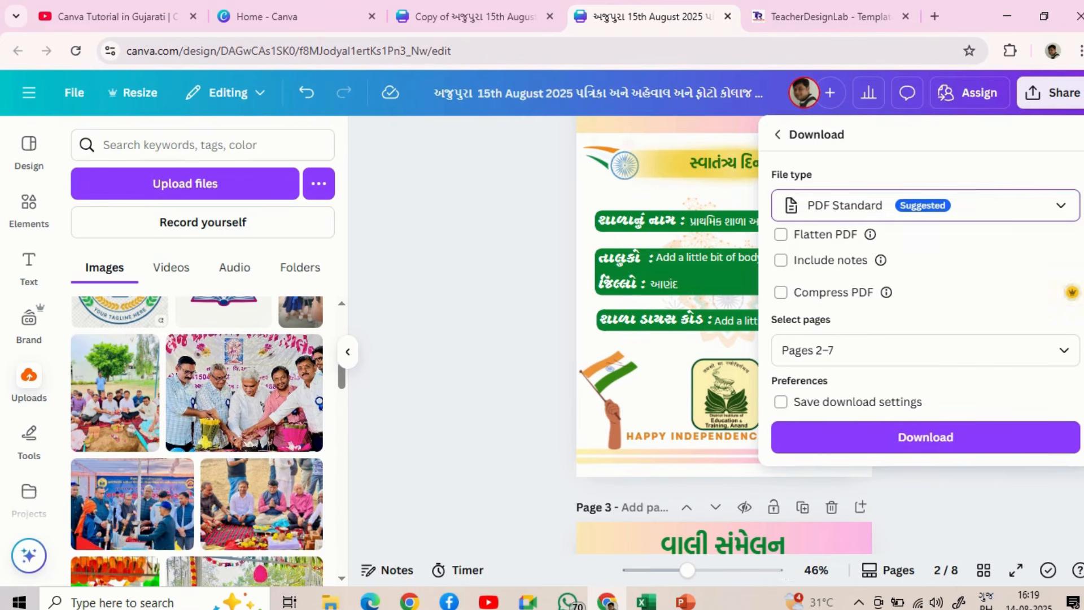
# - Review the available file types, keep PDF Standard, and download pages 2–7
pyautogui.click(925, 205)
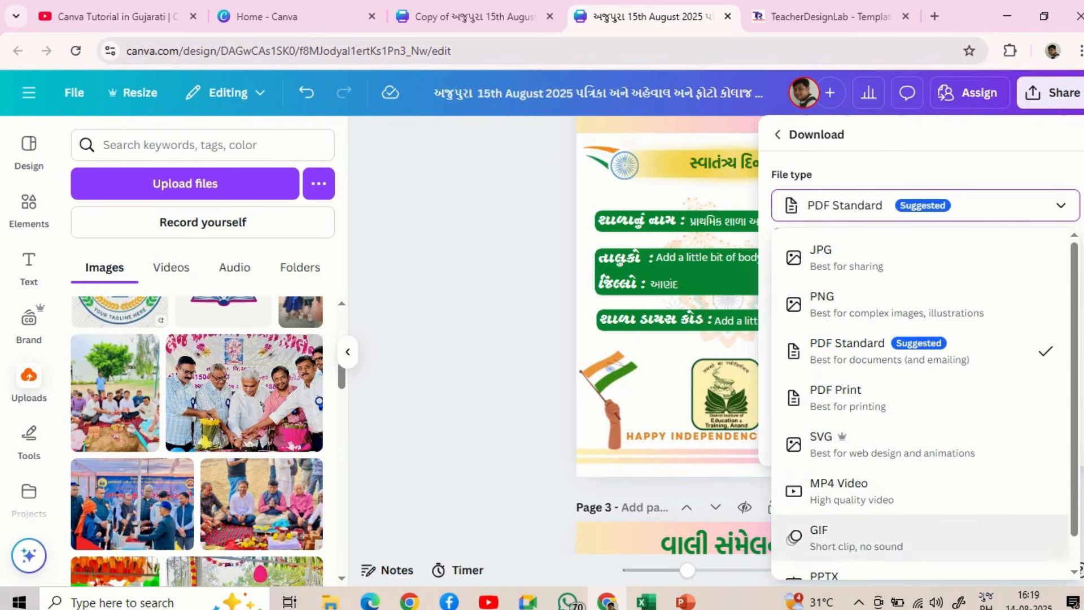
pyautogui.scroll(-1, 920, 517)
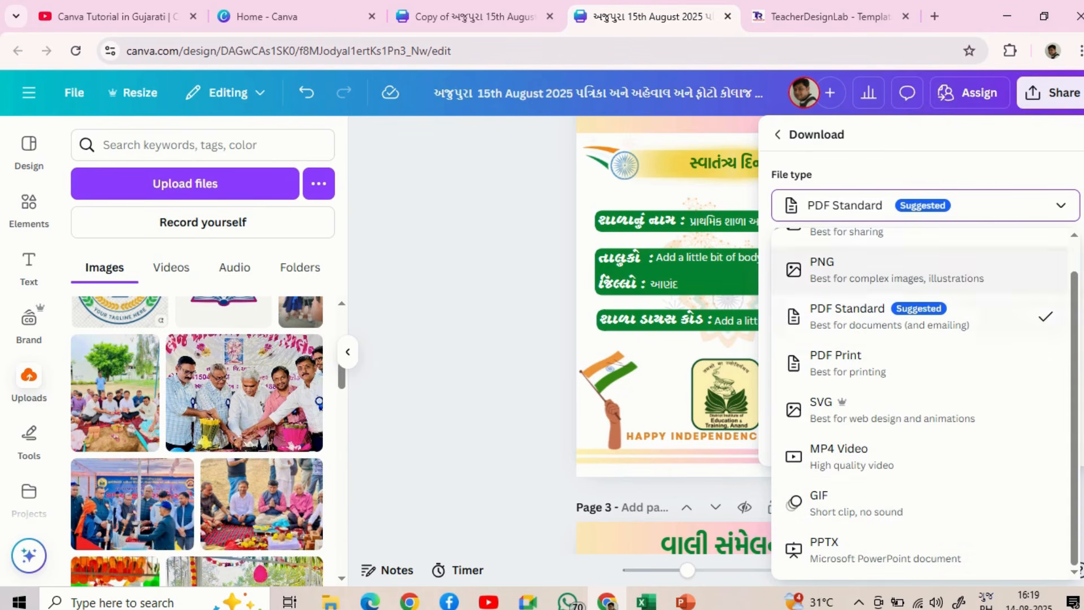
pyautogui.click(914, 316)
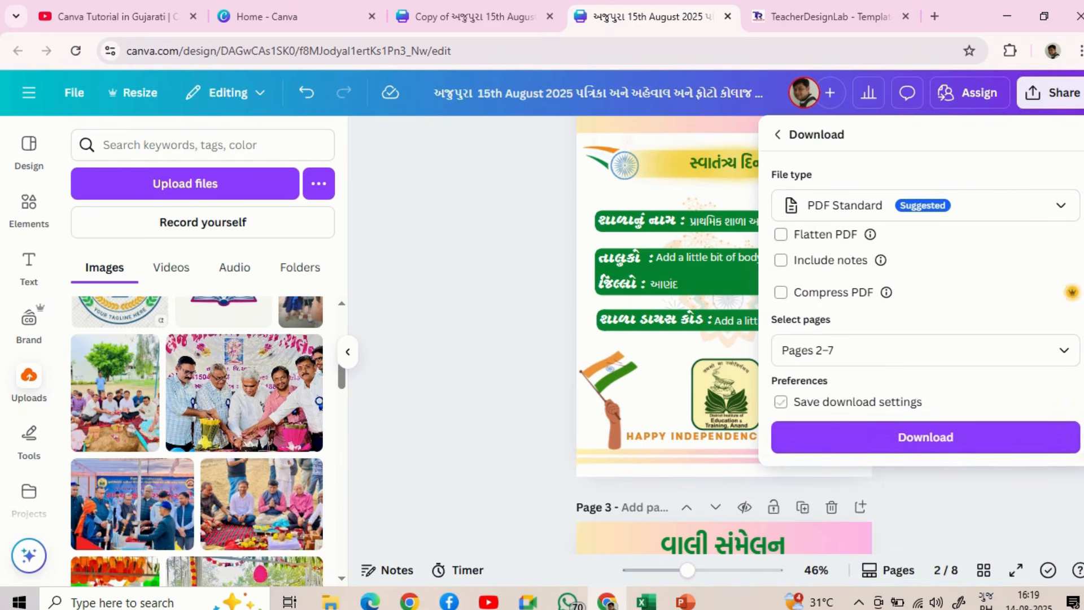
pyautogui.click(925, 437)
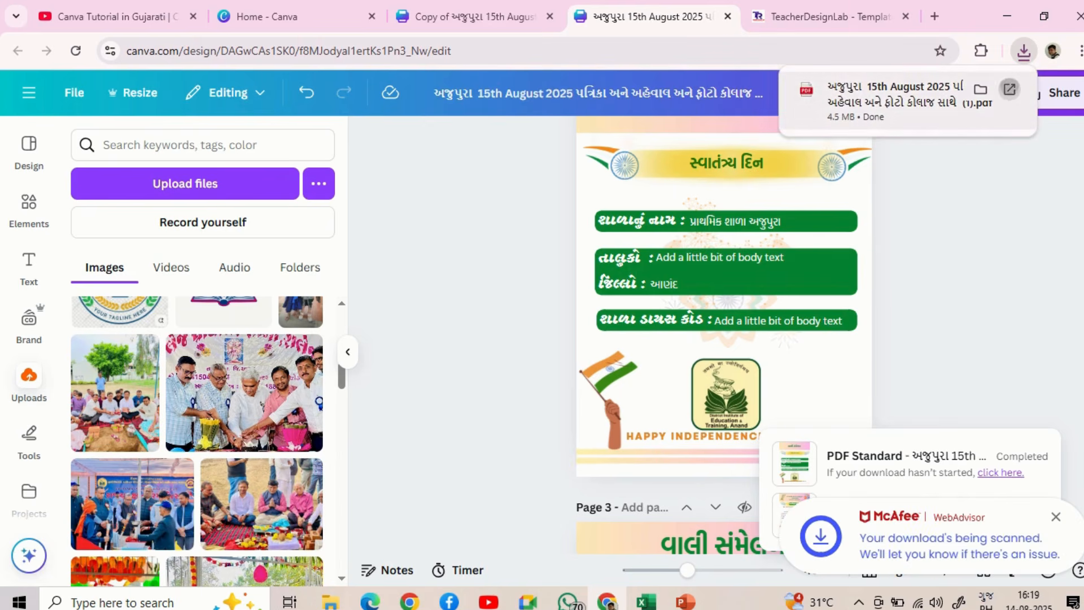
# - Open the downloaded PDF and examine its વાલી સંમેલન cover, report and photo collage pages
pyautogui.click(1009, 90)
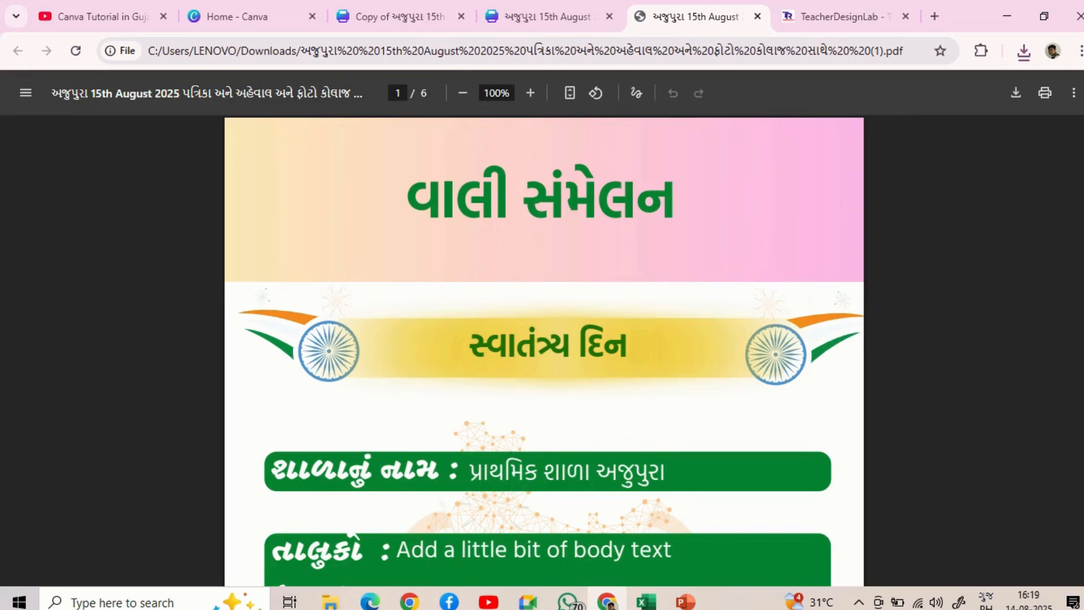
pyautogui.scroll(-4, 544, 350)
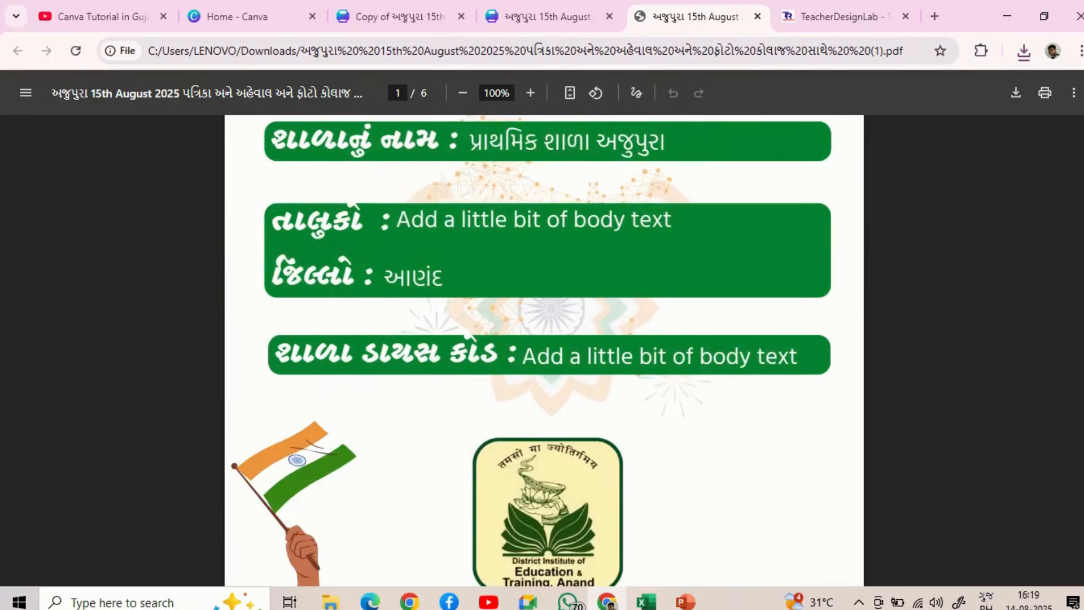
pyautogui.scroll(-4, 544, 350)
pyautogui.scroll(5, 544, 356)
pyautogui.scroll(5, 544, 356)
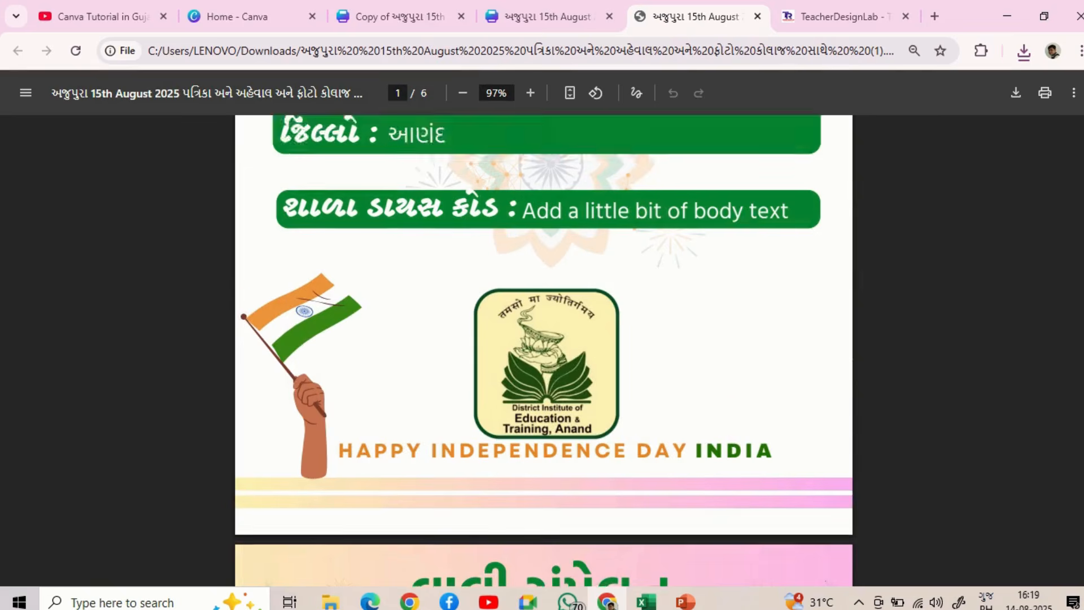
pyautogui.scroll(2, 544, 350)
pyautogui.scroll(-9, 544, 350)
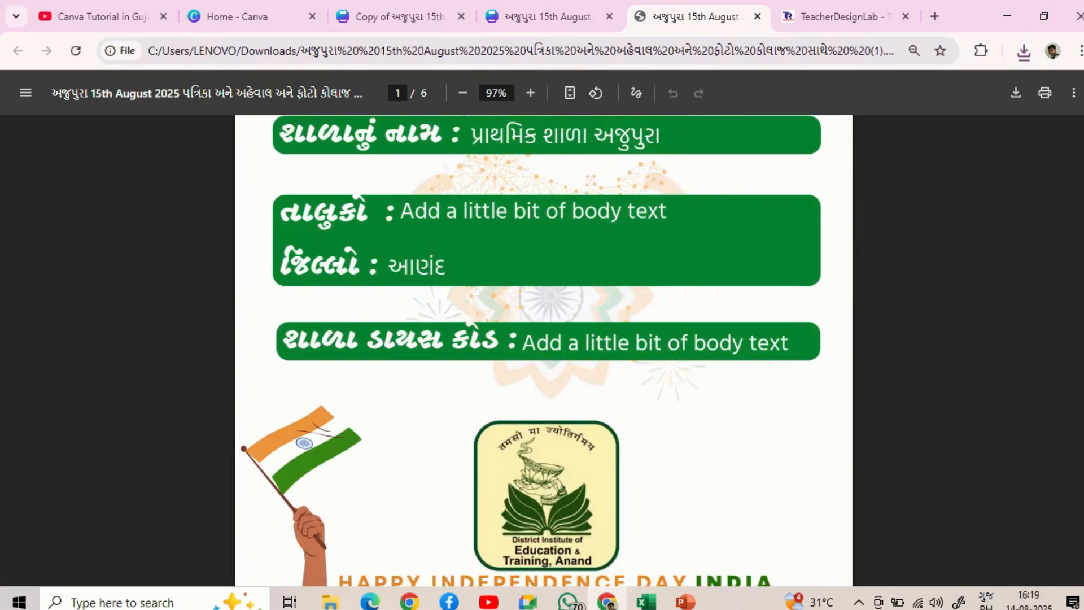
pyautogui.scroll(-12, 543, 350)
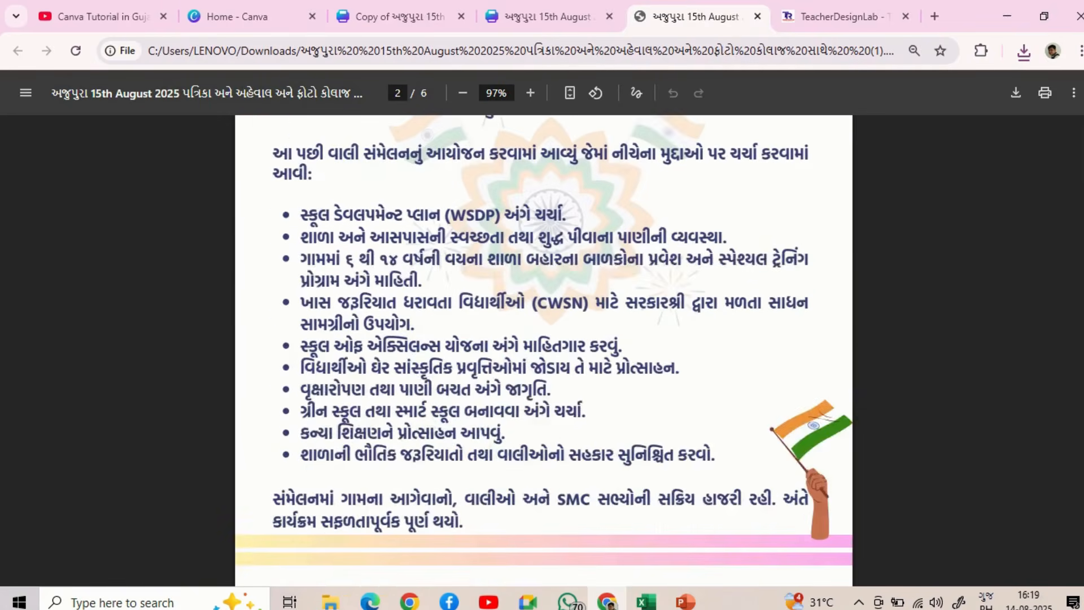
pyautogui.scroll(-18, 544, 350)
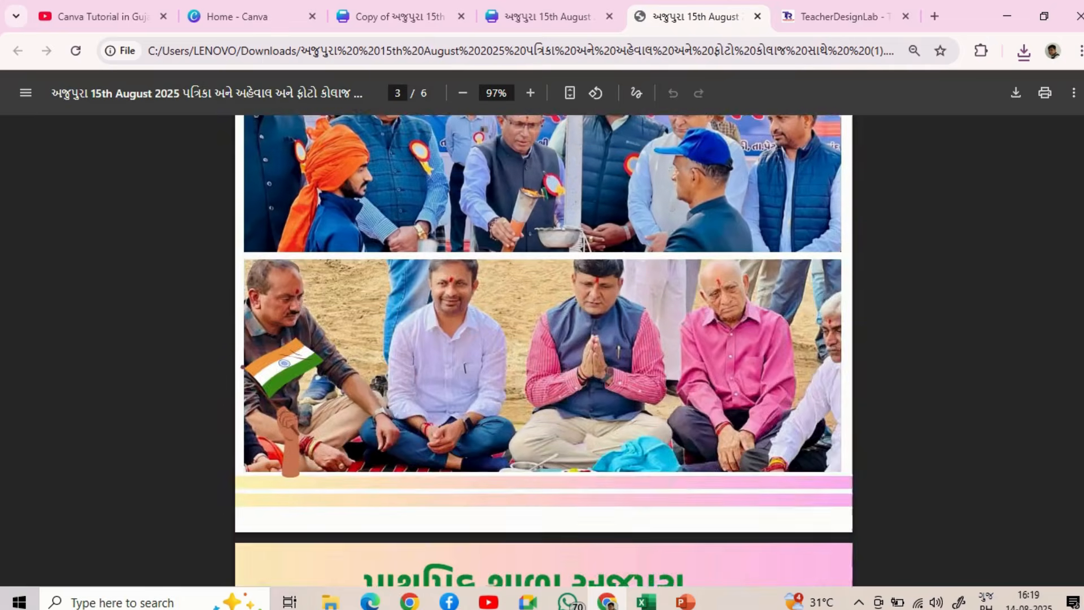
pyautogui.scroll(-15, 543, 350)
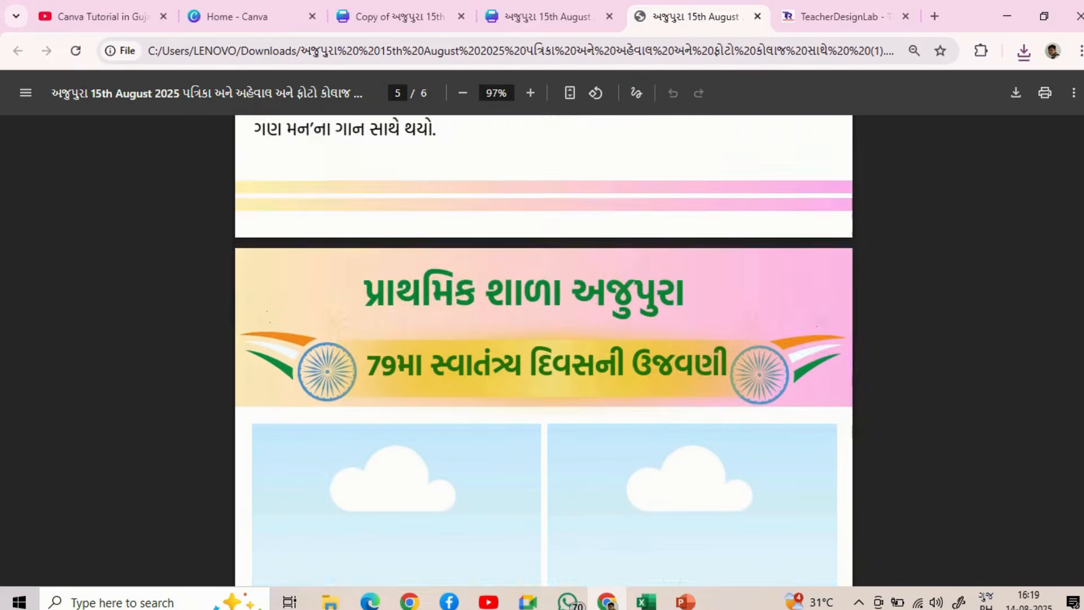
pyautogui.scroll(20, 543, 350)
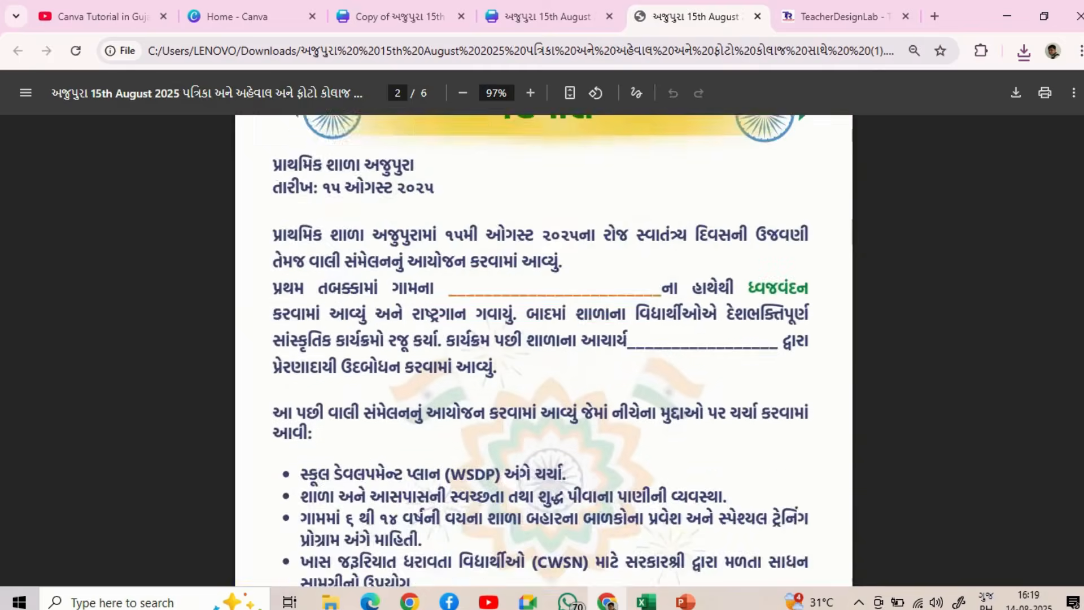
pyautogui.scroll(2, 544, 350)
# - Return to invitation page 1 in the Canva design and apply the Fade page animation to all pages
pyautogui.click(546, 17)
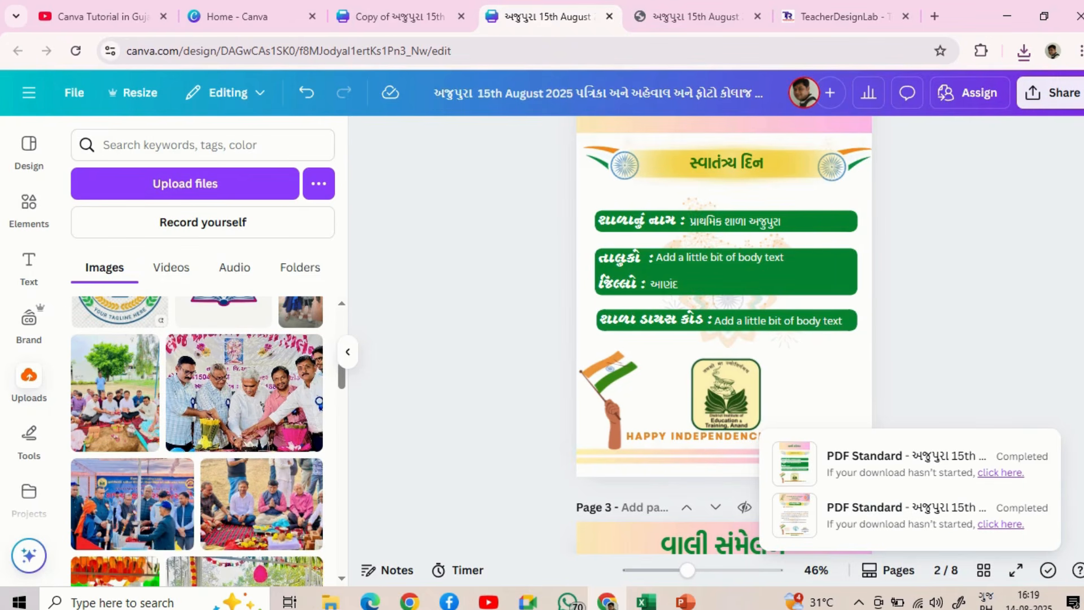
pyautogui.scroll(3, 724, 333)
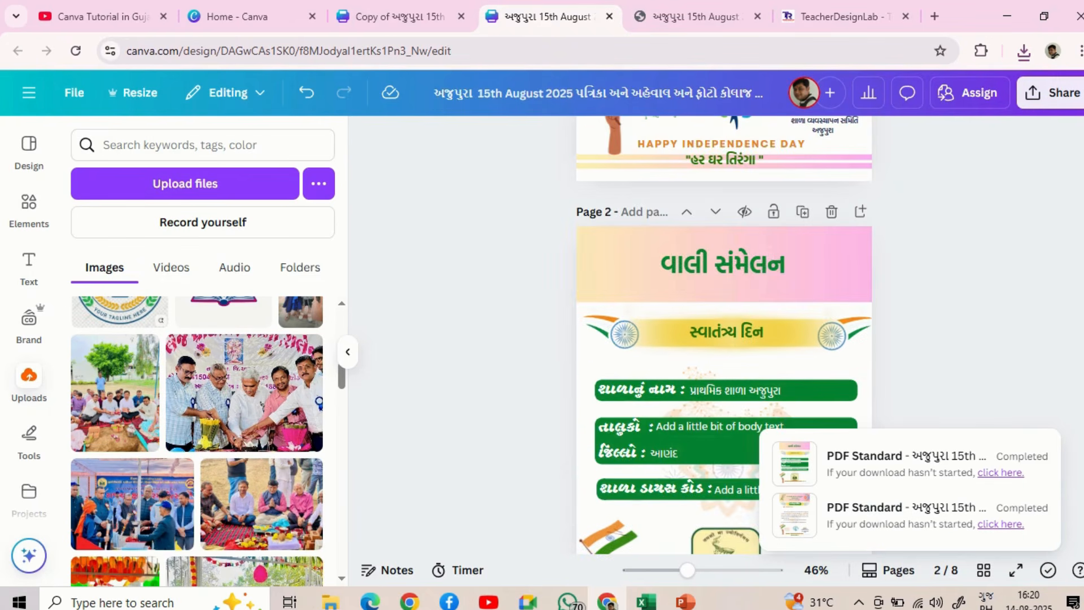
pyautogui.scroll(3, 724, 333)
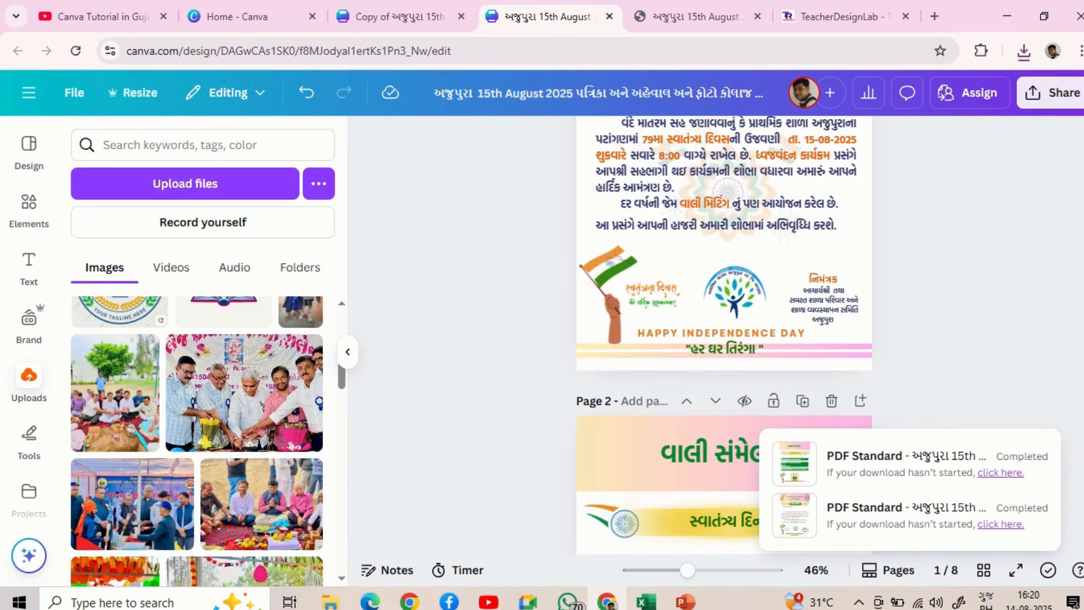
pyautogui.scroll(4, 723, 333)
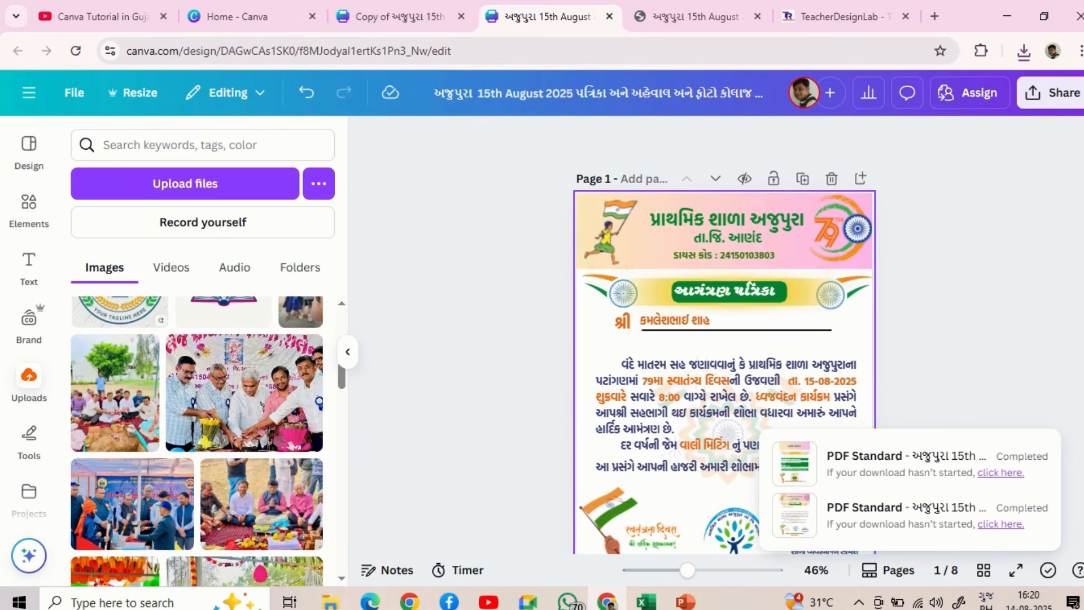
pyautogui.click(728, 343)
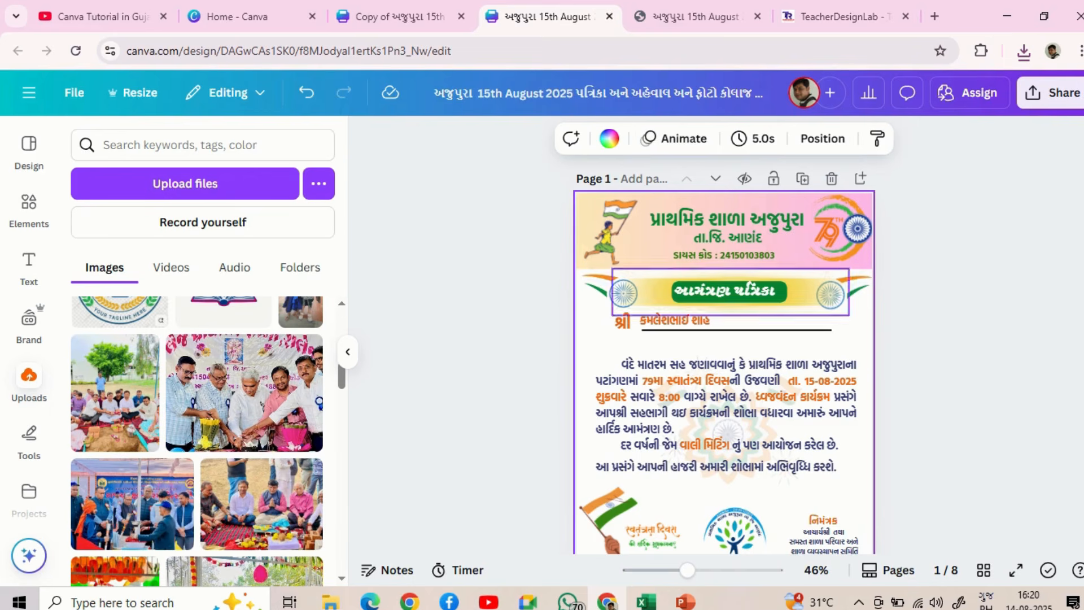
pyautogui.click(674, 138)
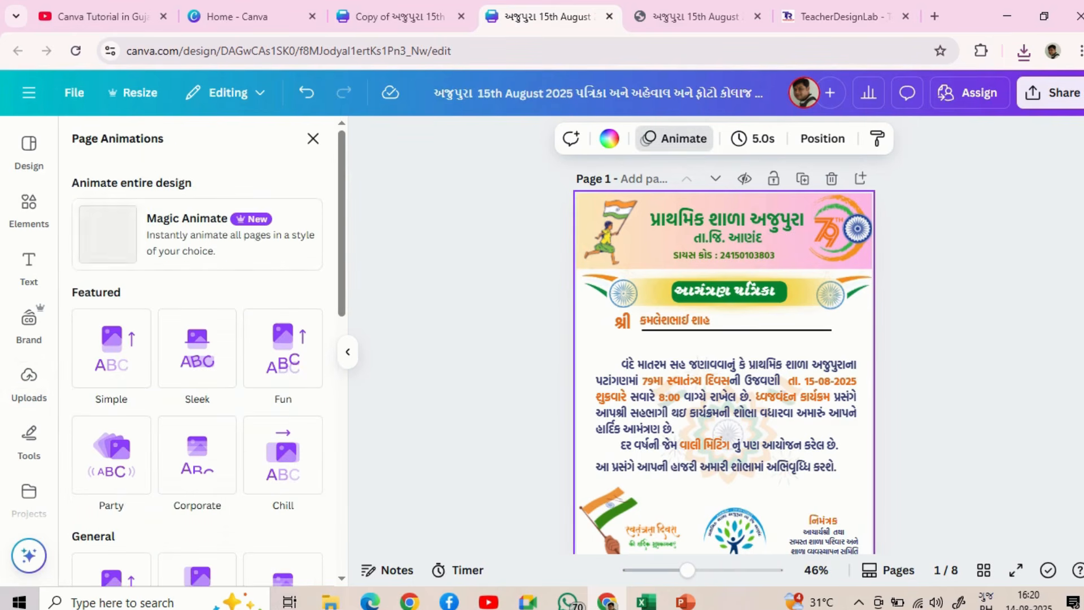
pyautogui.click(111, 347)
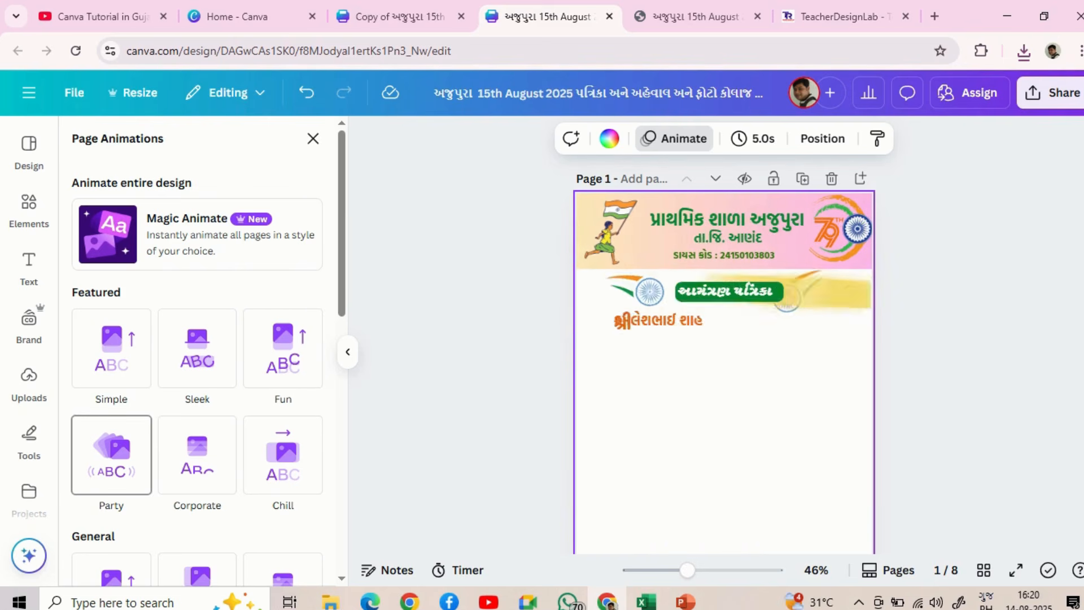
pyautogui.scroll(-3, 197, 440)
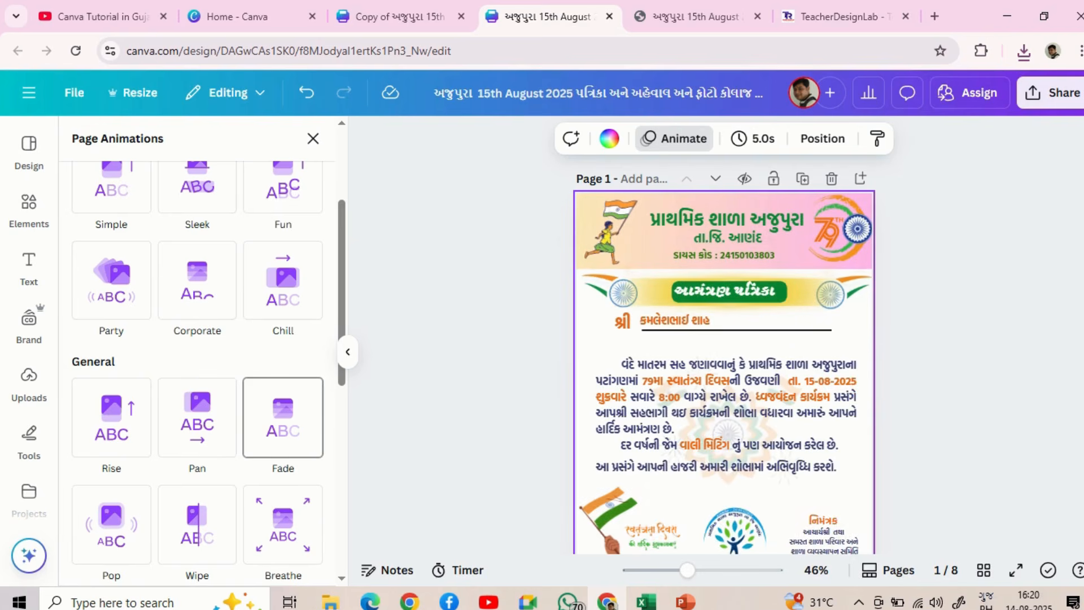
pyautogui.click(283, 418)
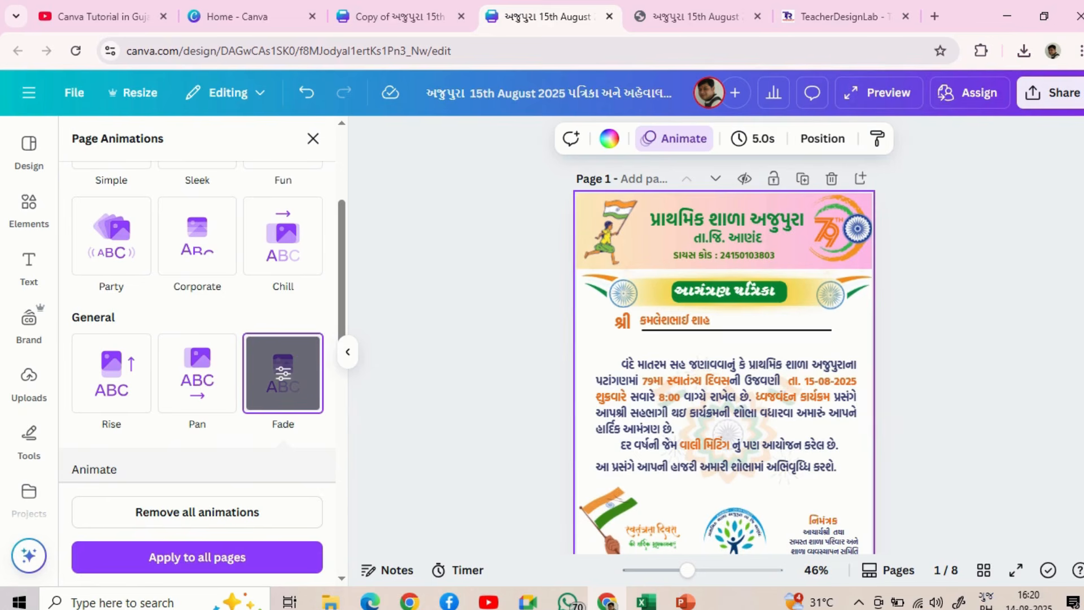
pyautogui.click(197, 557)
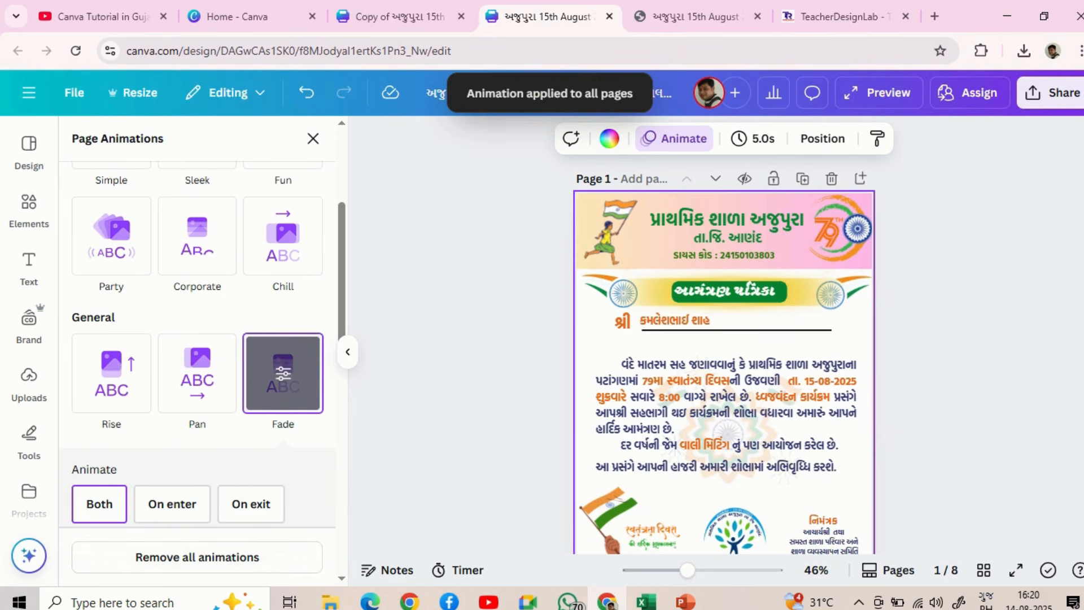
pyautogui.click(312, 138)
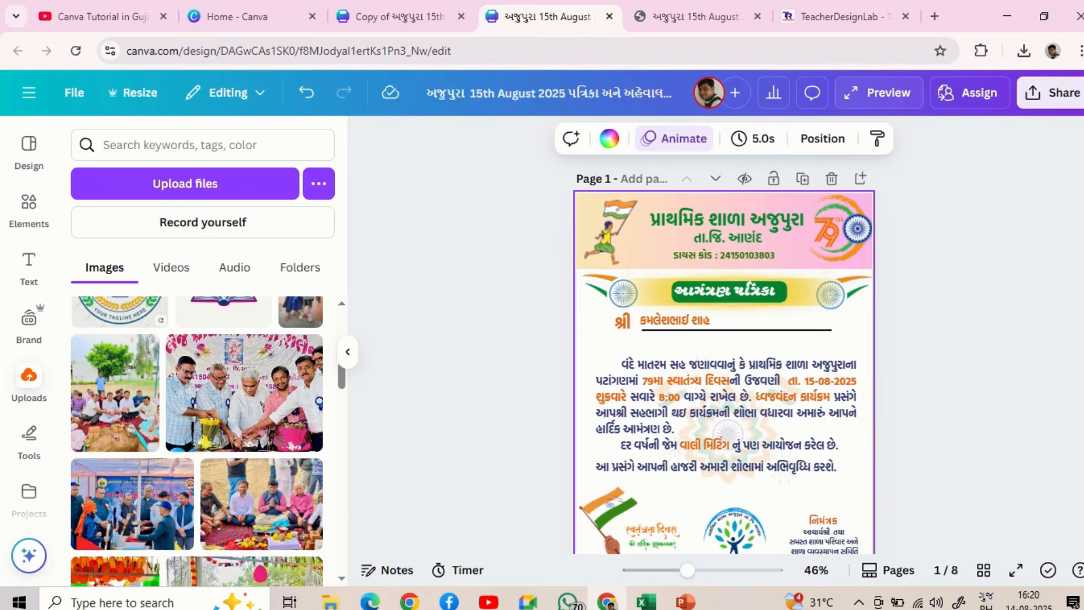
# - Preview the animated design, and examine the MP4 Video download settings for pages 1–7
pyautogui.click(879, 93)
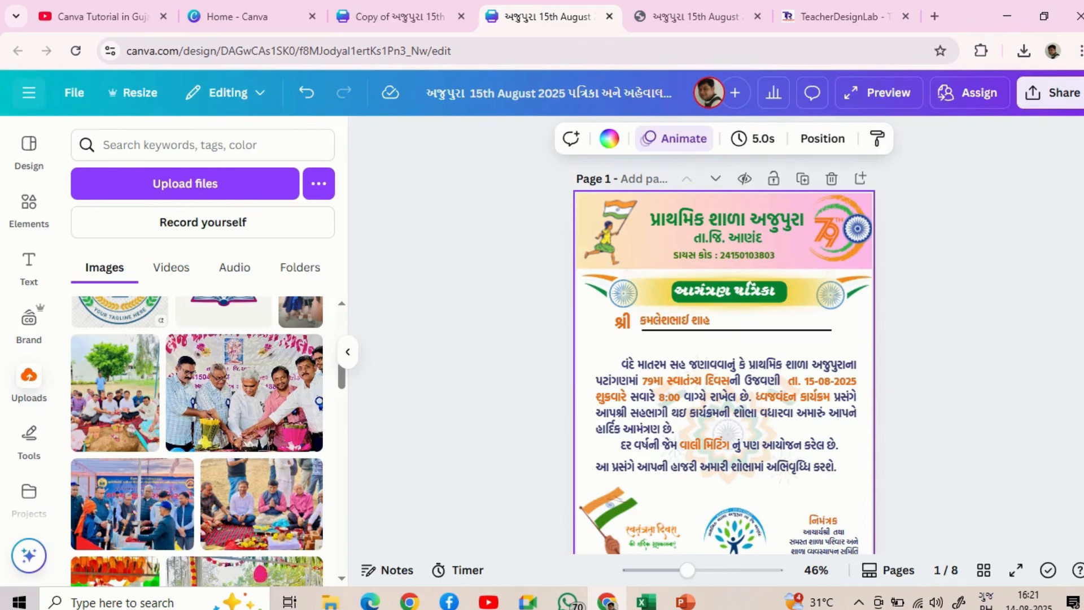
pyautogui.press('Escape')
pyautogui.click(1051, 93)
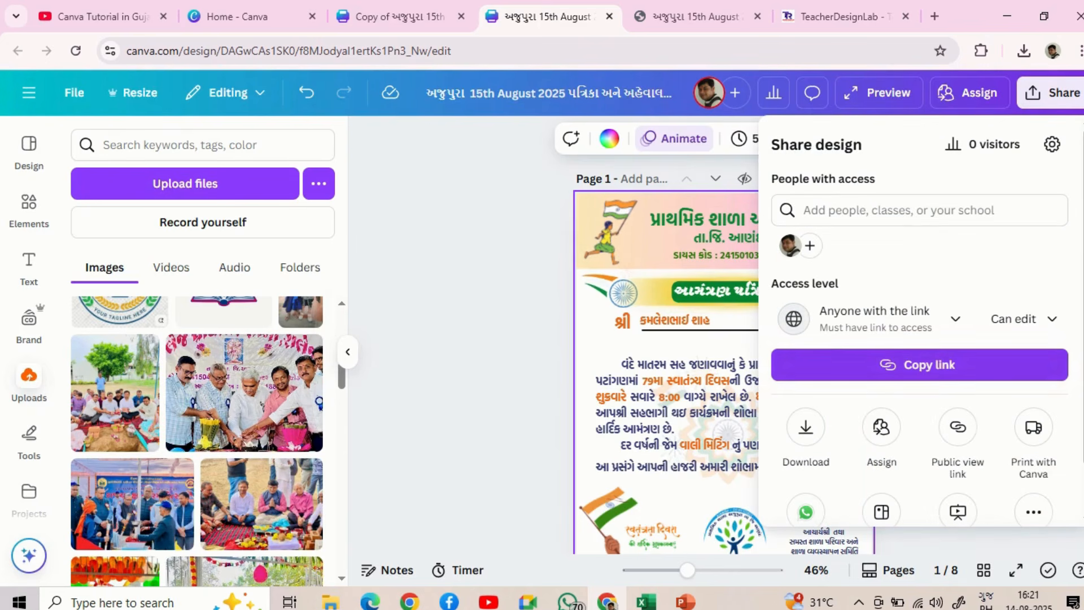
pyautogui.click(805, 427)
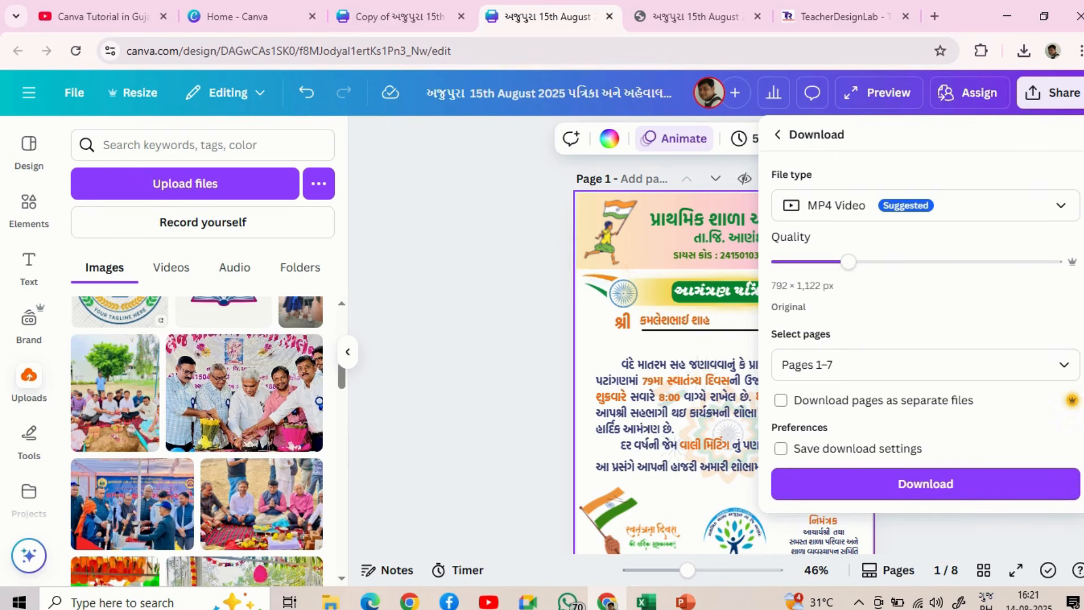
pyautogui.press('Escape')
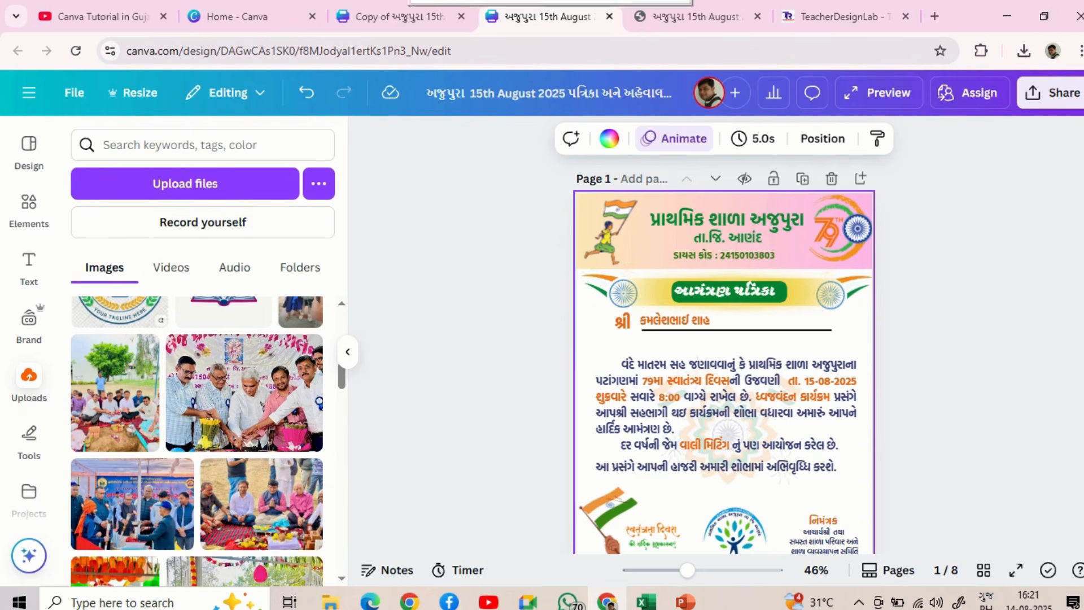
pyautogui.moveTo(564, 1)
pyautogui.click(491, 39)
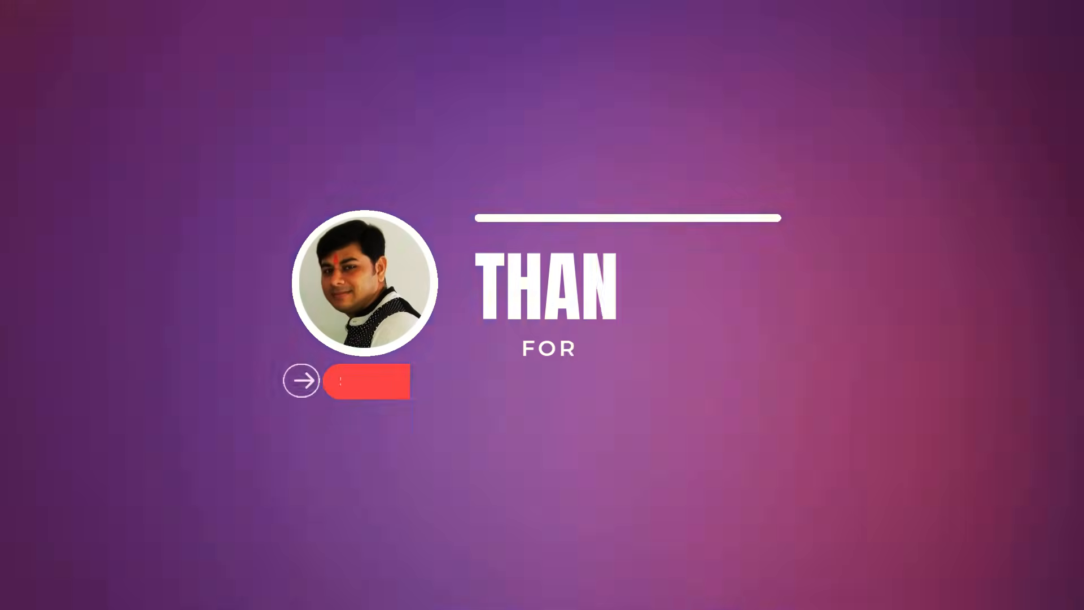